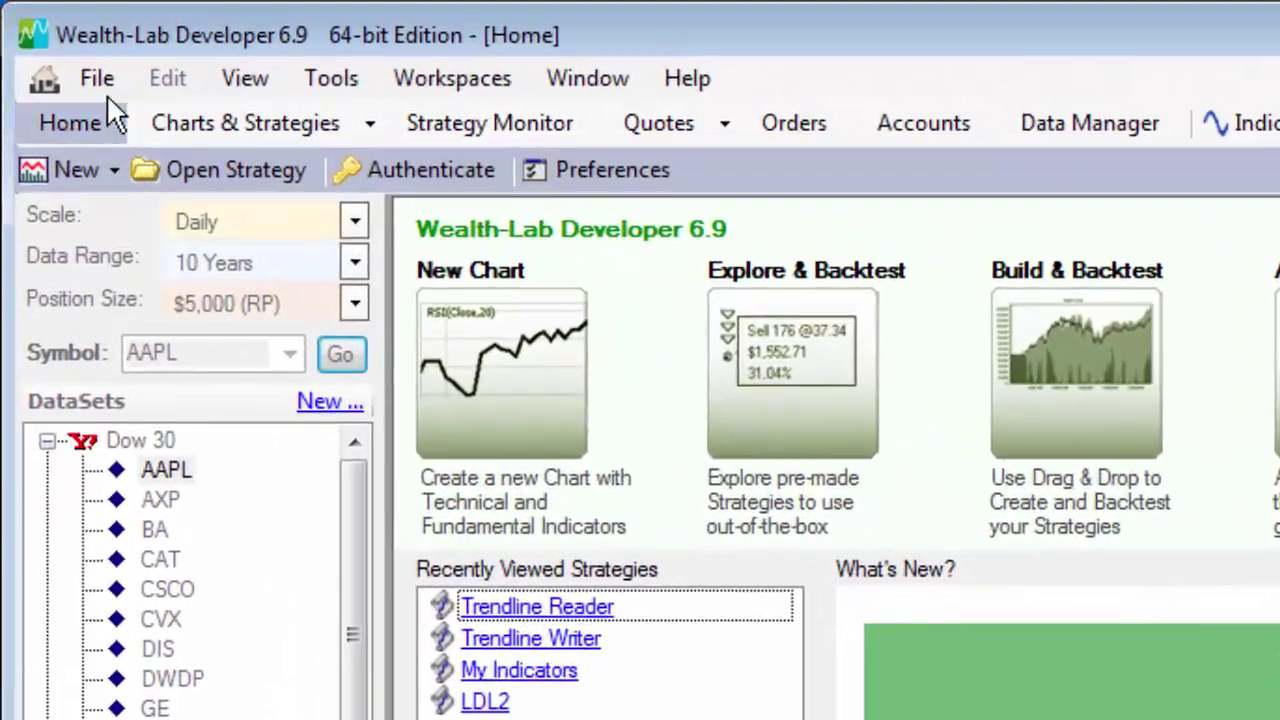
- Look through the File > New options, then open the toolbar New dropdown's list of item types
left_click(99, 77)
mouse_move(116, 114)
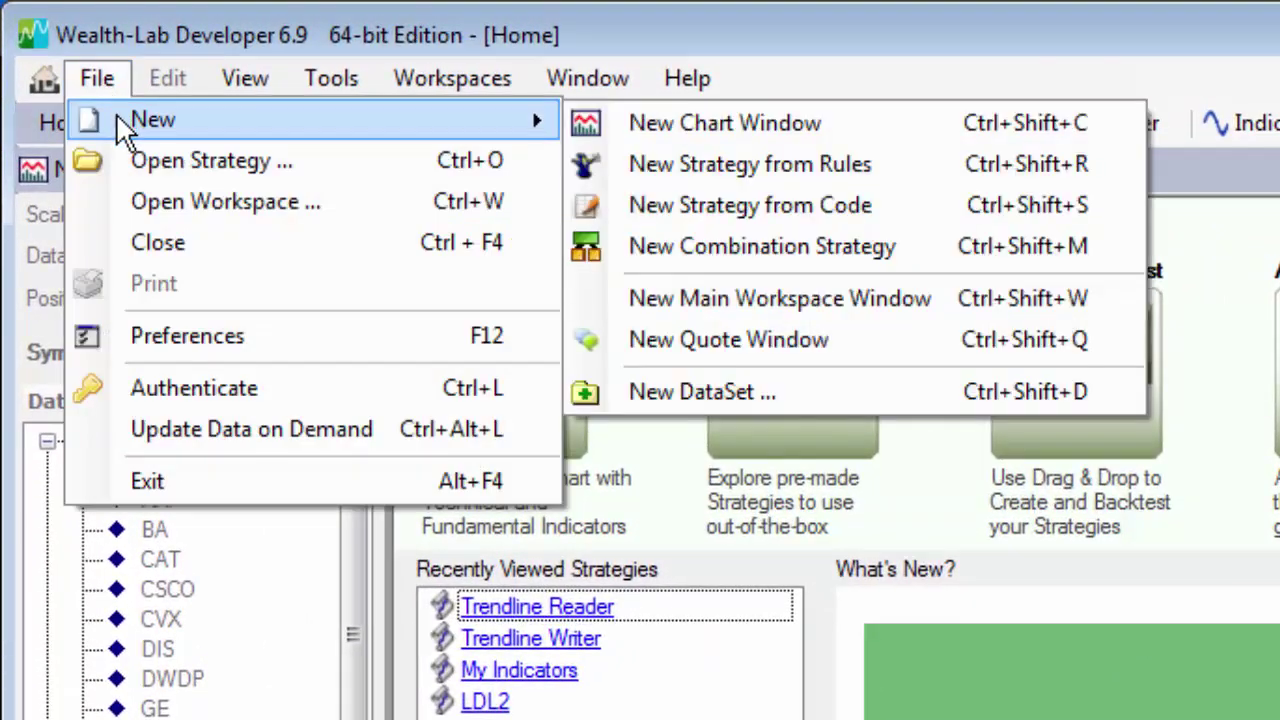
left_click(105, 89)
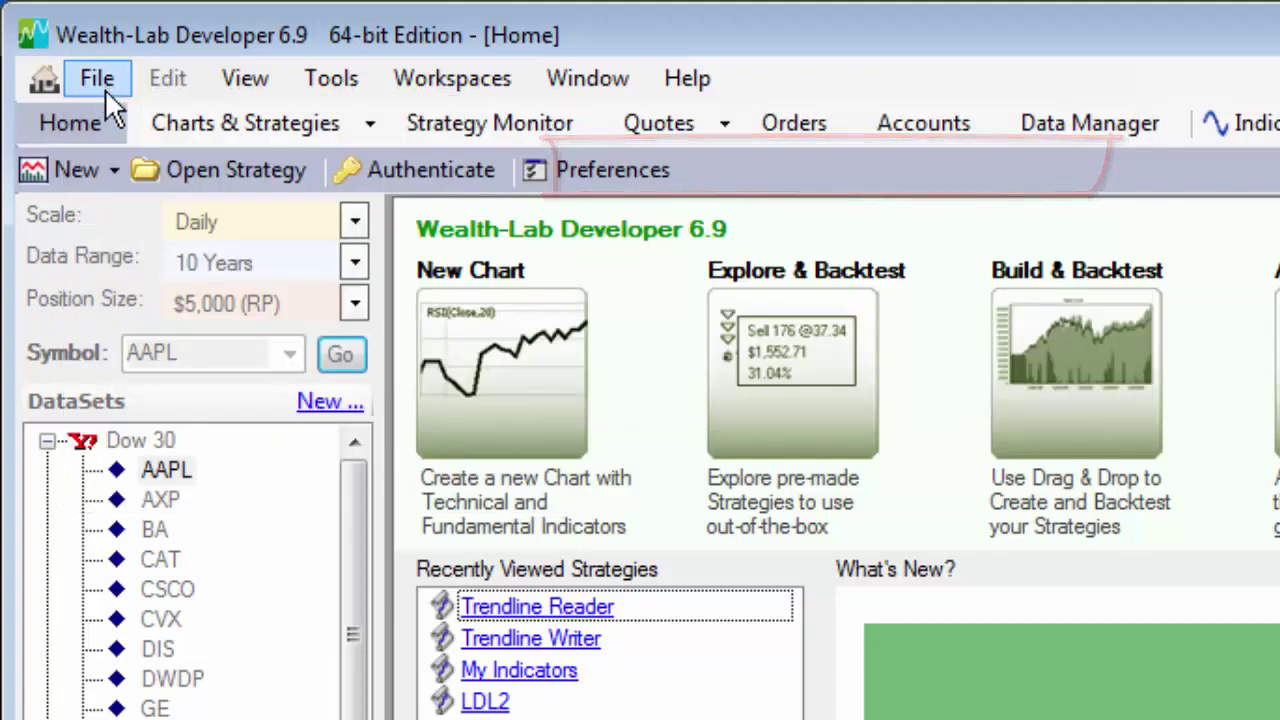
left_click(95, 168)
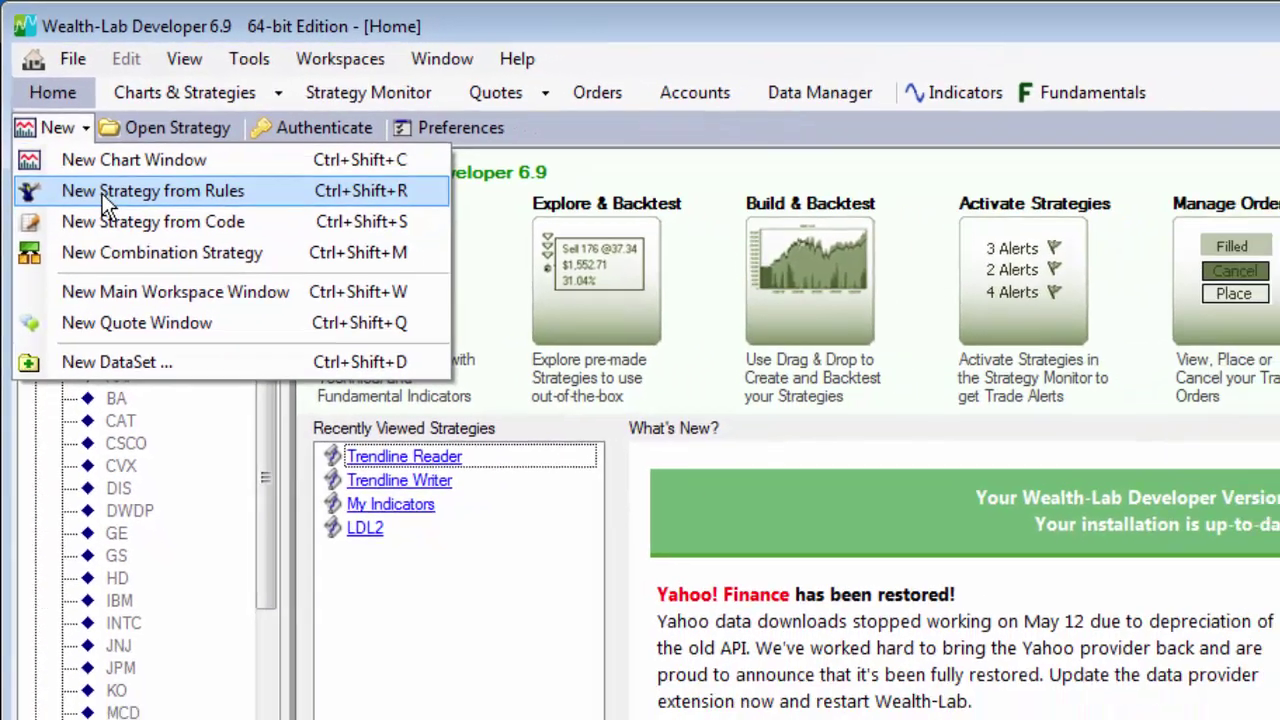
- Create an untitled rules-based AAPL Daily strategy and view its Entries and Exits list
left_click(140, 258)
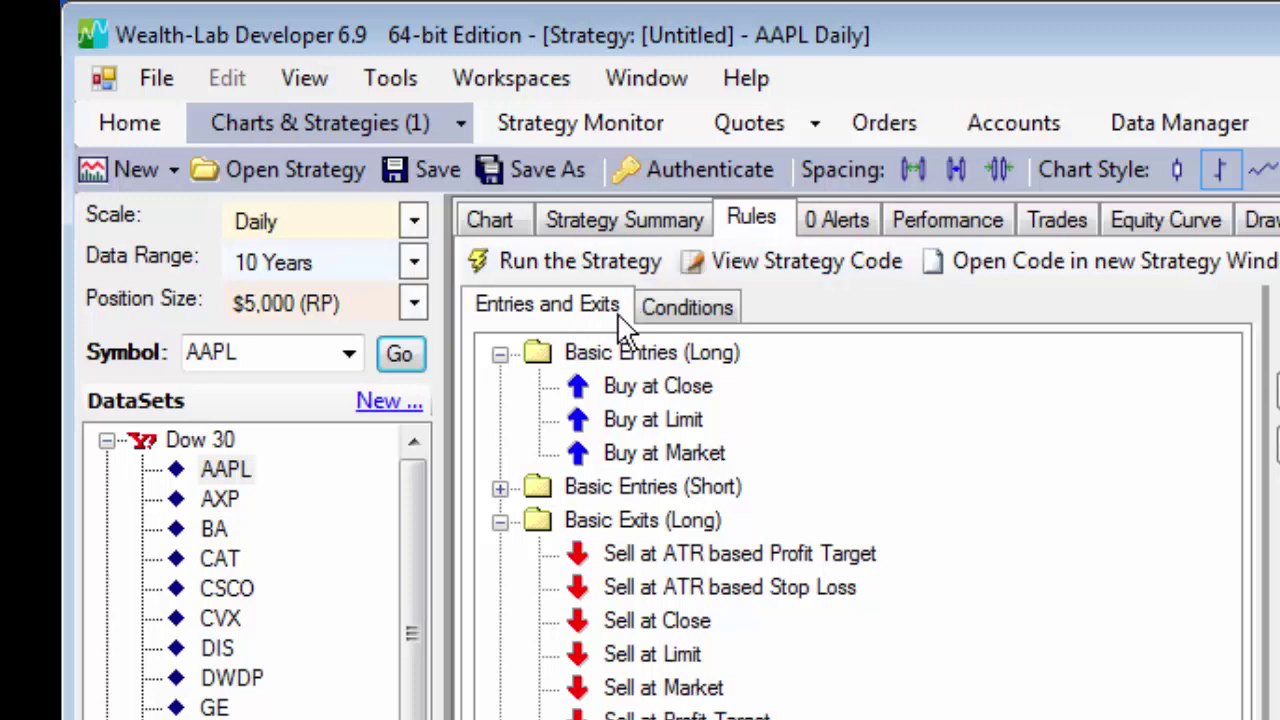
left_click(700, 316)
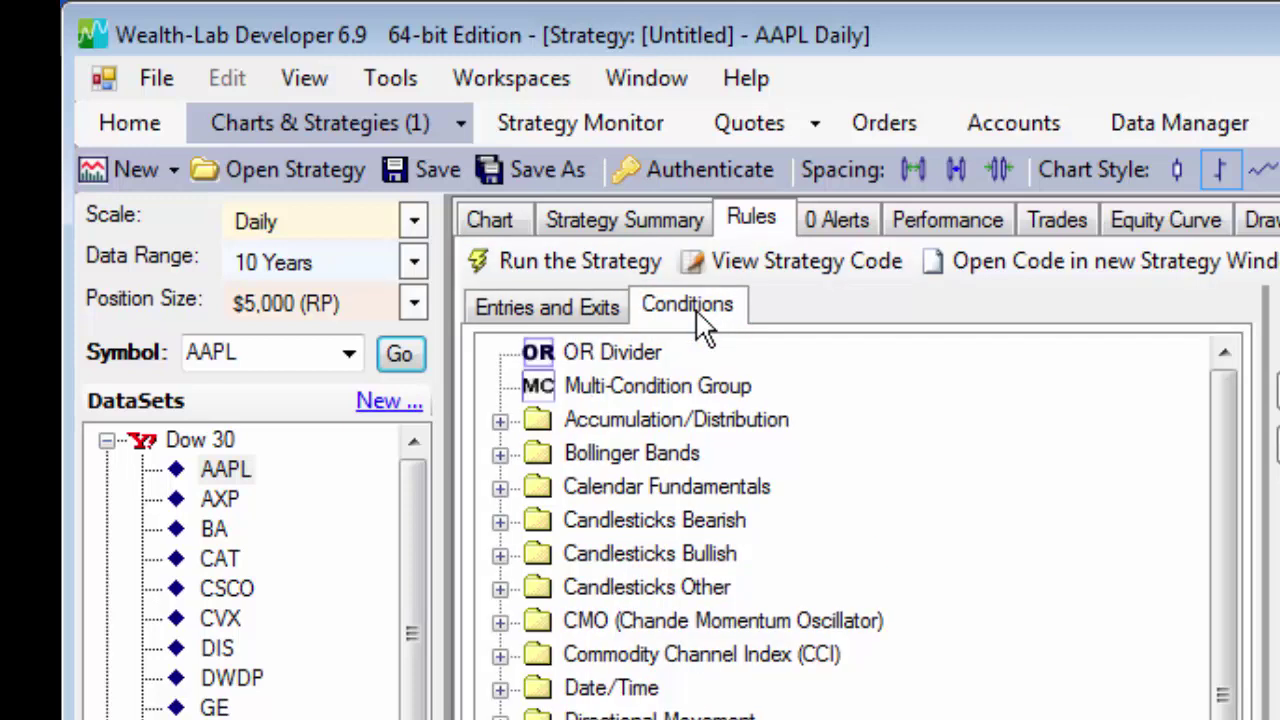
left_click(529, 307)
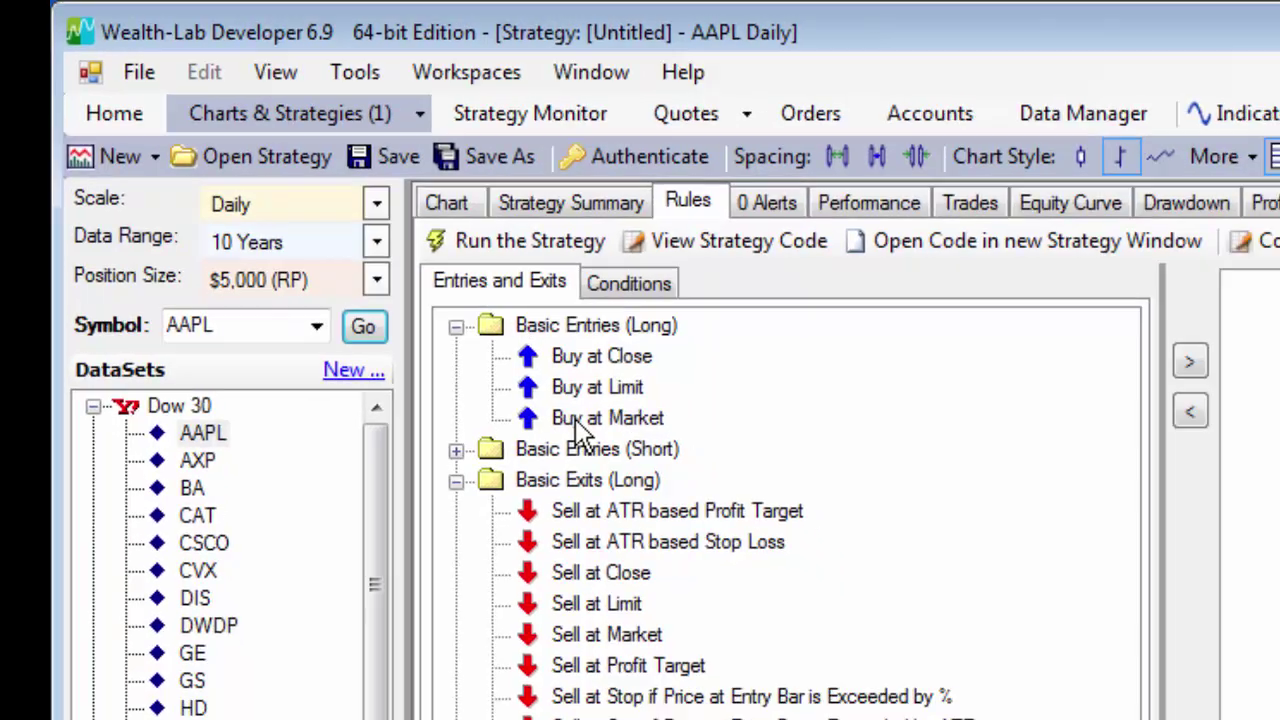
- Add Buy at Market and Sell at Market rules, then show the Conditions categories
left_click_drag(632, 462, 1279, 358)
left_click_drag(709, 190, 709, 190)
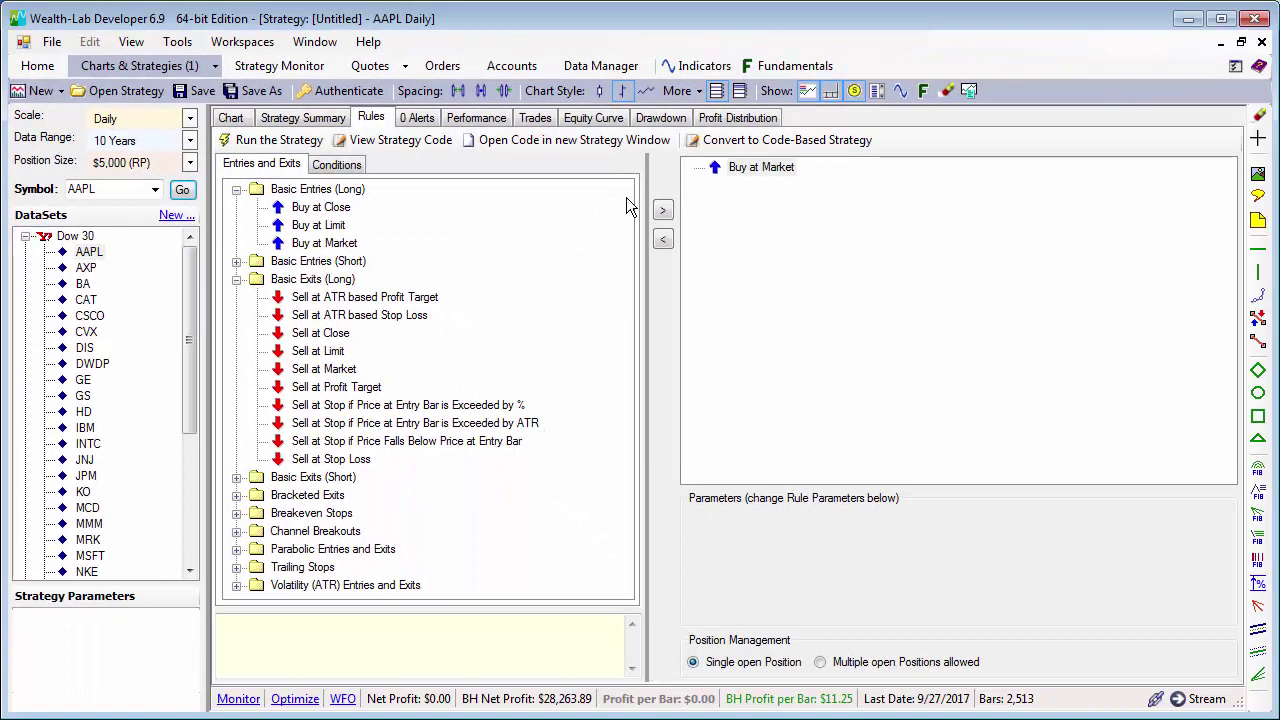
left_click_drag(338, 376, 741, 176)
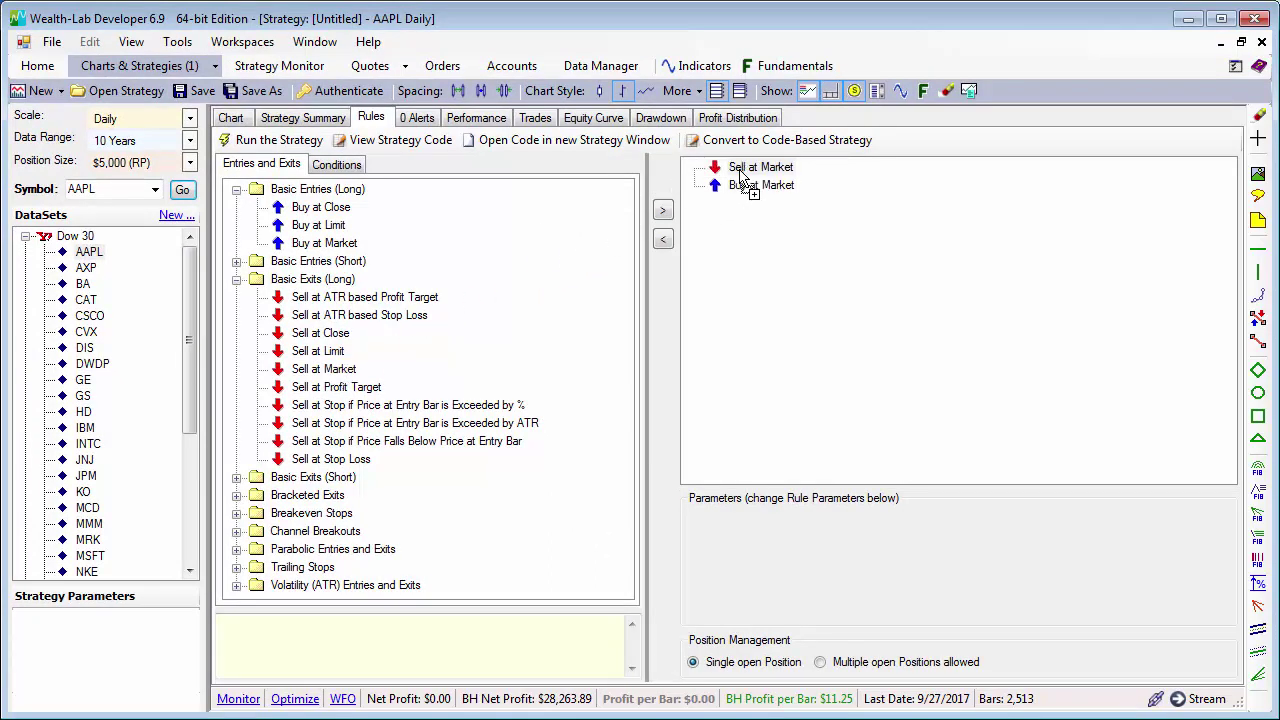
left_click(736, 172)
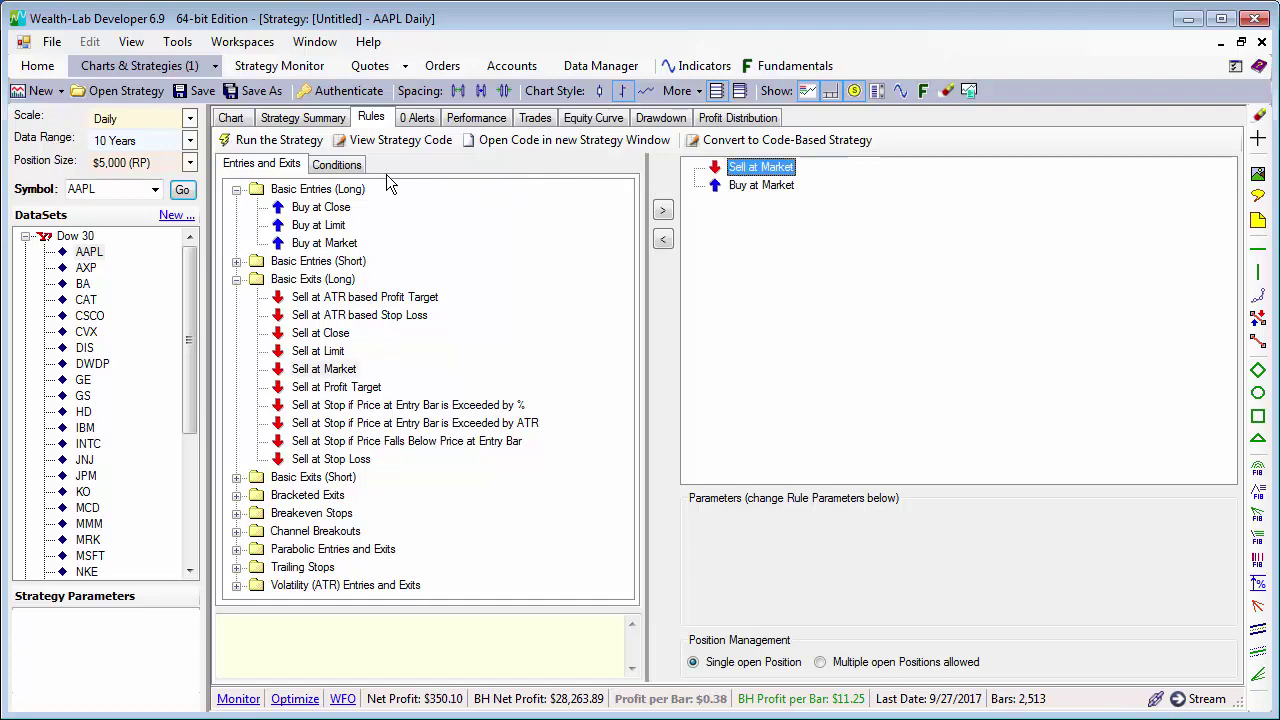
left_click(340, 165)
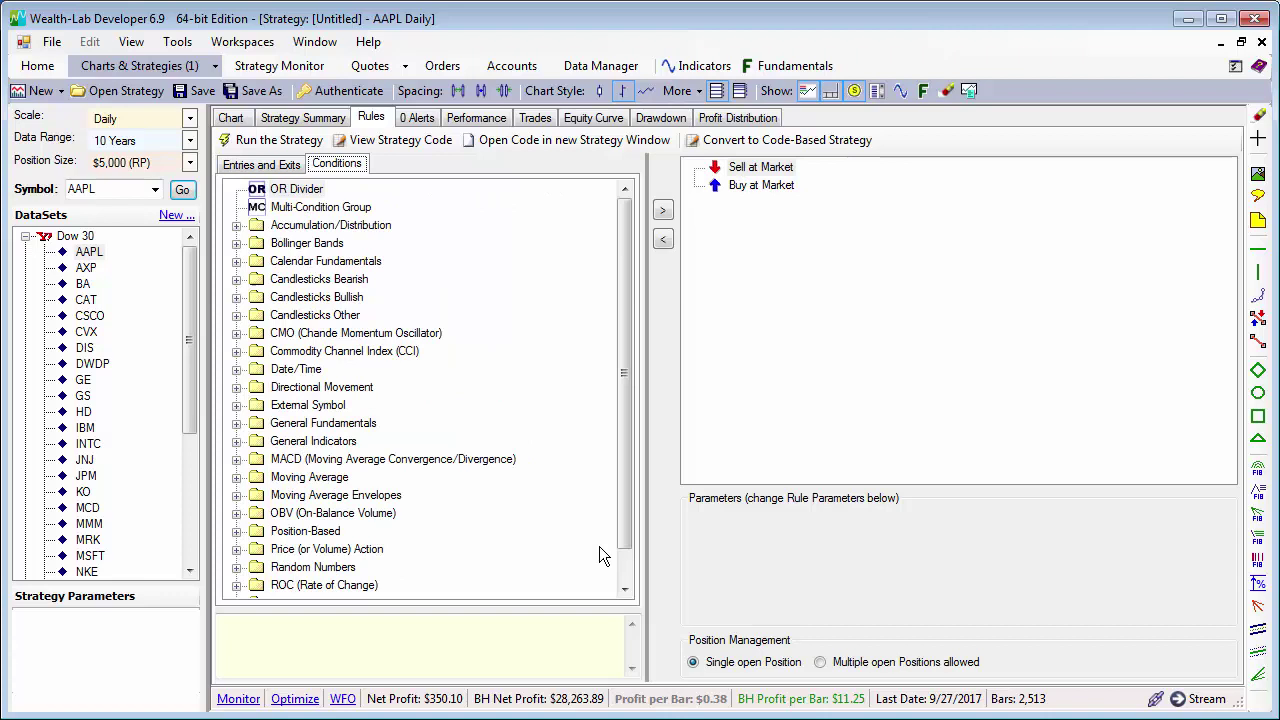
scroll(610, 563, "down", 1)
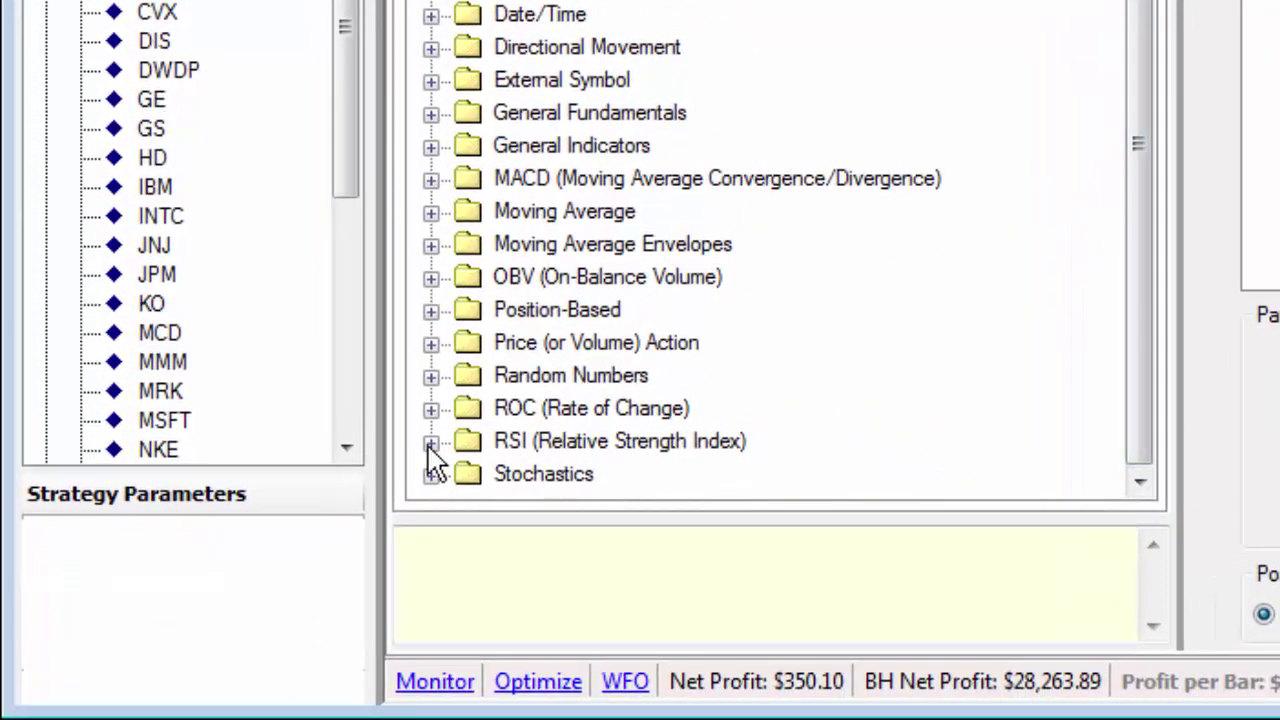
- Attach 'RSI crosses above oversold level' to Buy at Market with Period 14, Oversold Level 35
left_click(431, 442)
left_click_drag(638, 383, 772, 199)
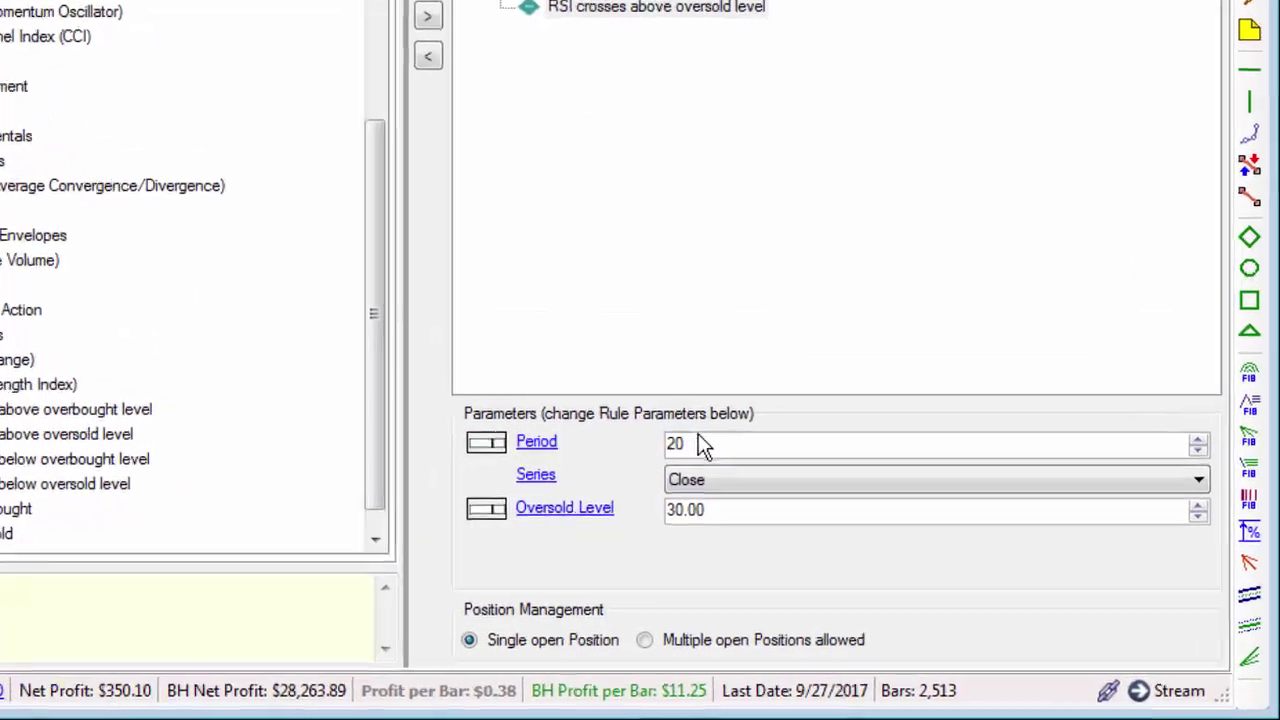
left_click_drag(850, 518, 778, 518)
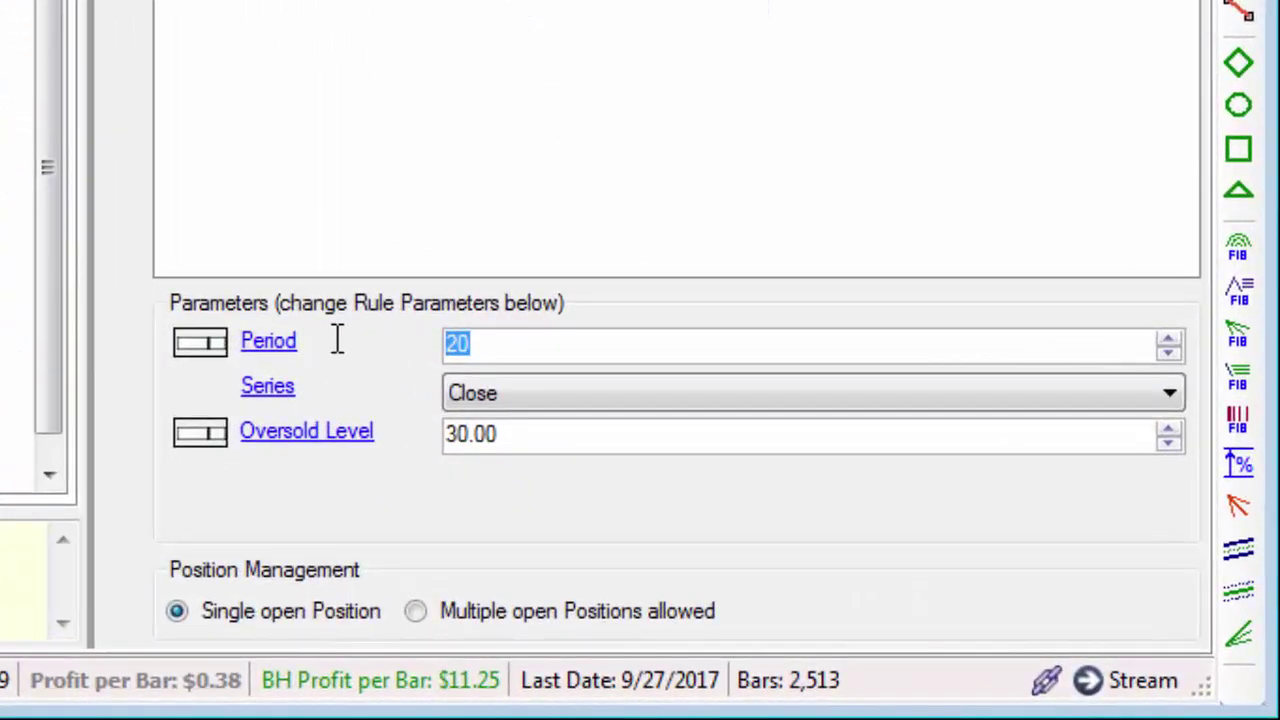
type("14")
left_click_drag(534, 437, 401, 430)
type("35")
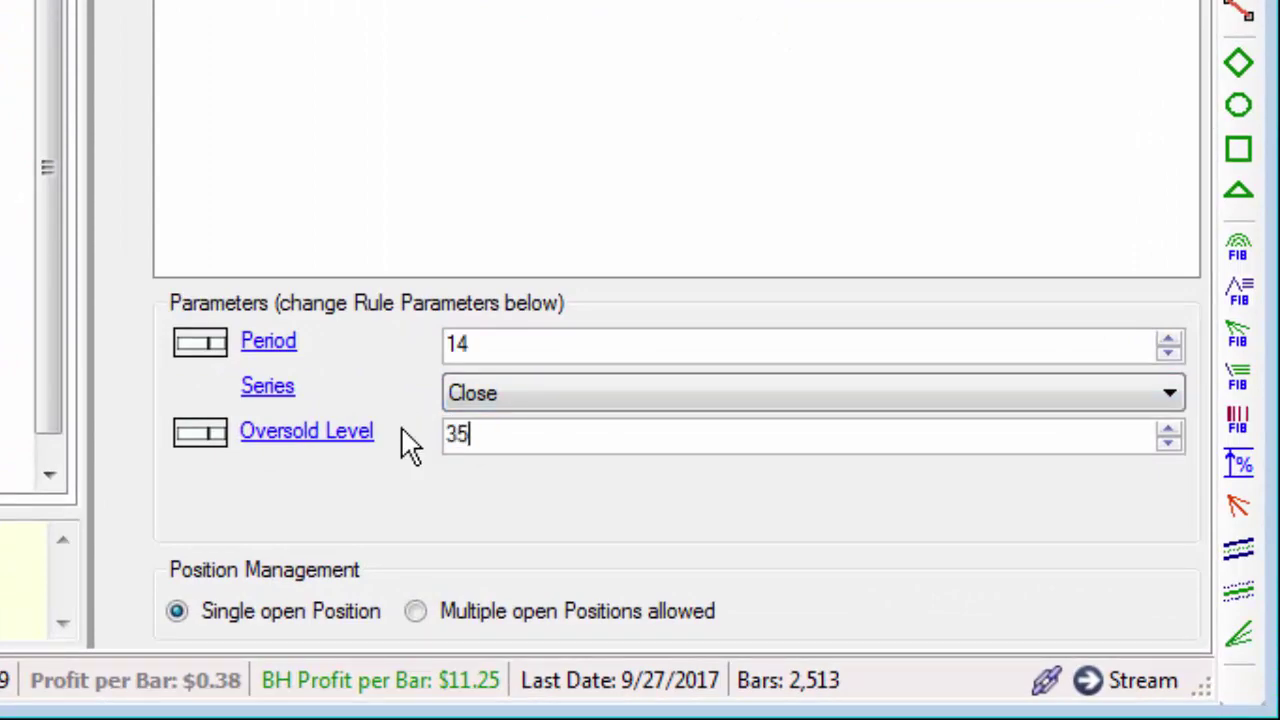
key("Tab")
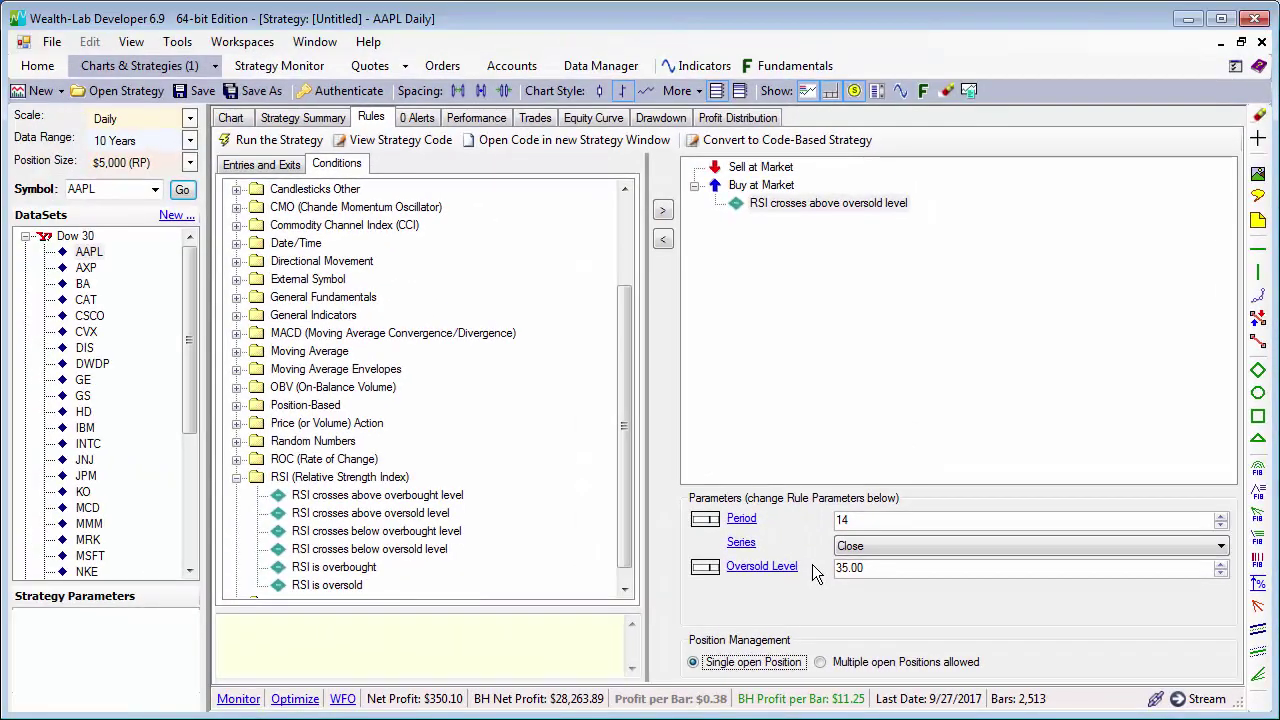
- Attach 'RSI crosses above overbought level' to Sell at Market with Period 14, Overbought Level 68
left_click_drag(443, 500, 757, 172)
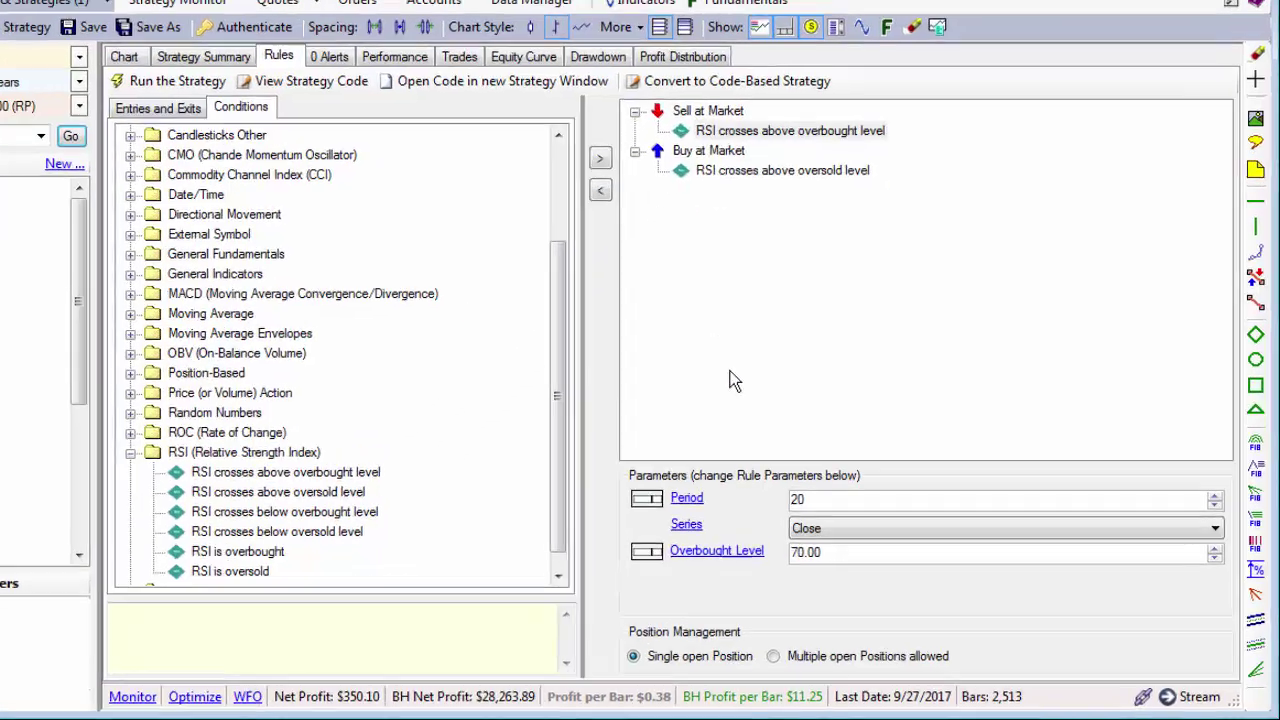
left_click_drag(863, 520, 777, 508)
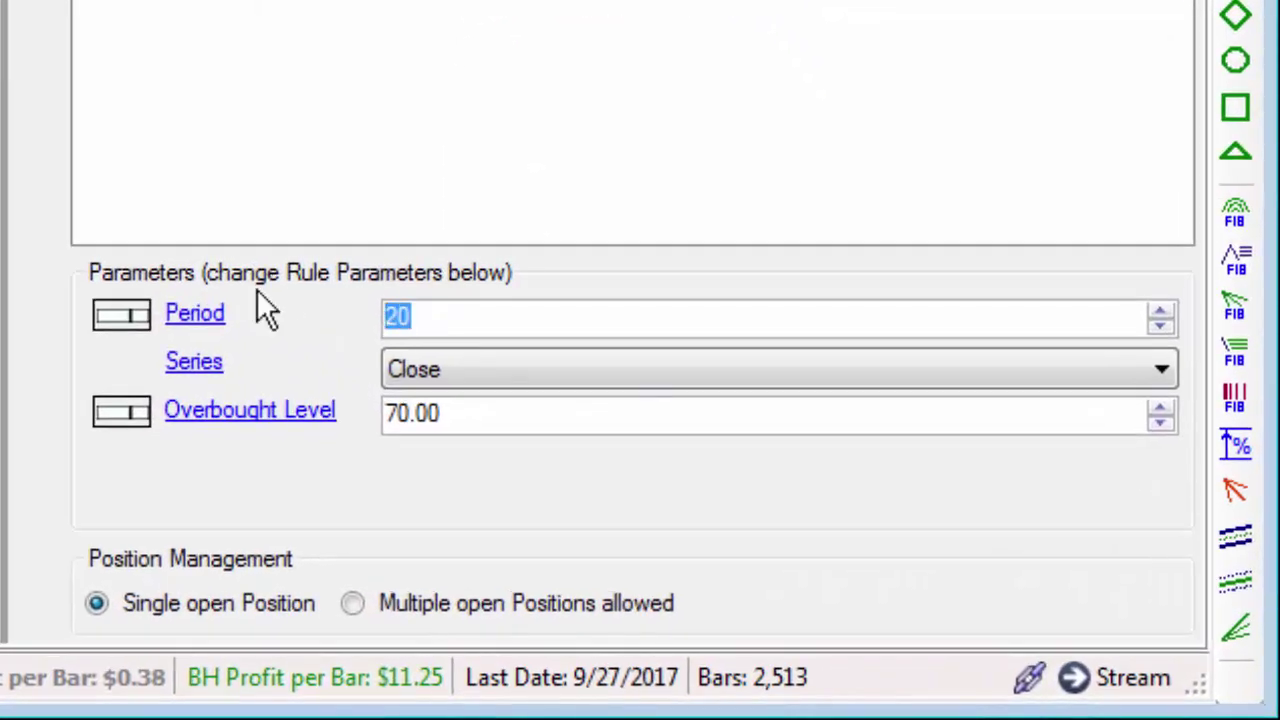
type("14")
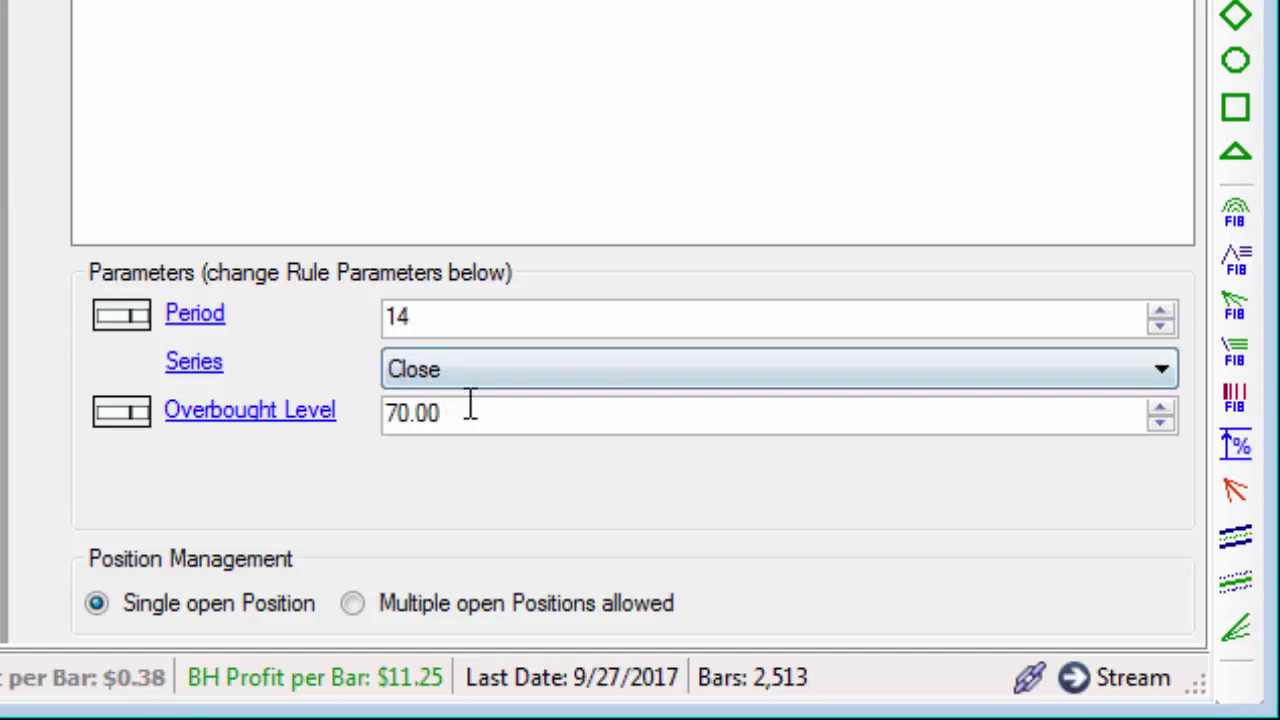
left_click_drag(470, 410, 275, 425)
type("68")
key("Tab")
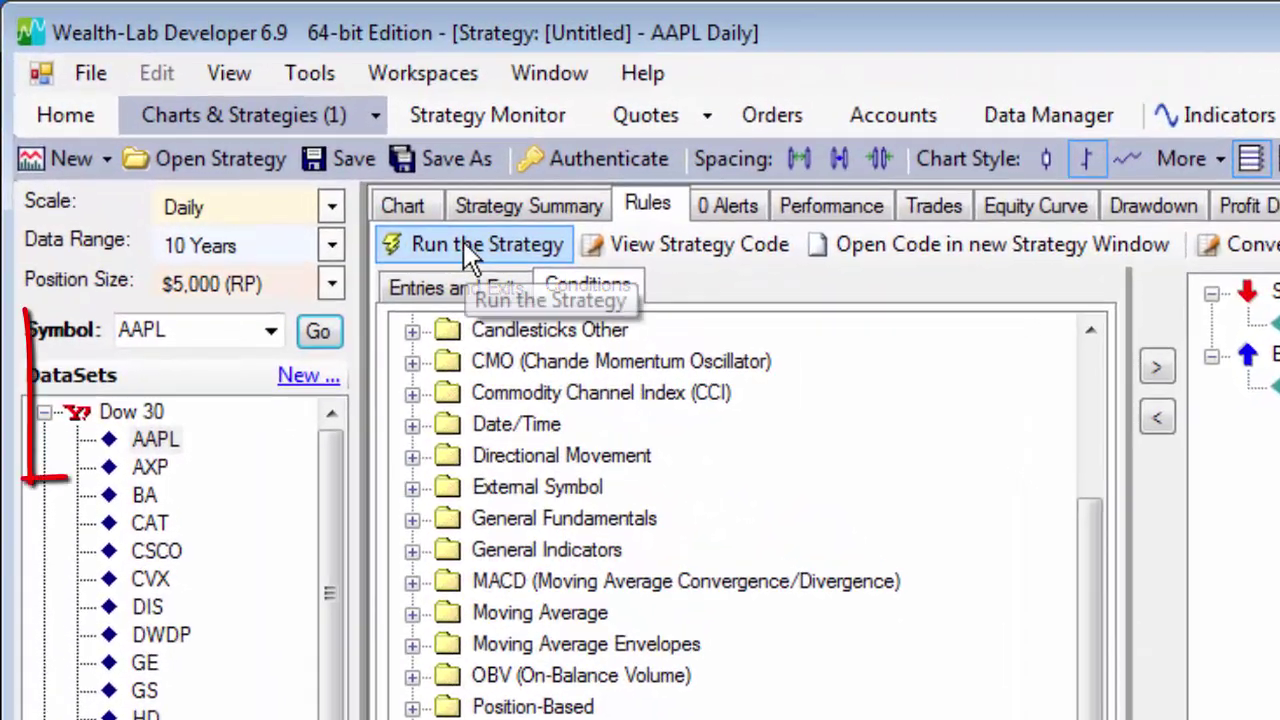
left_click(463, 247)
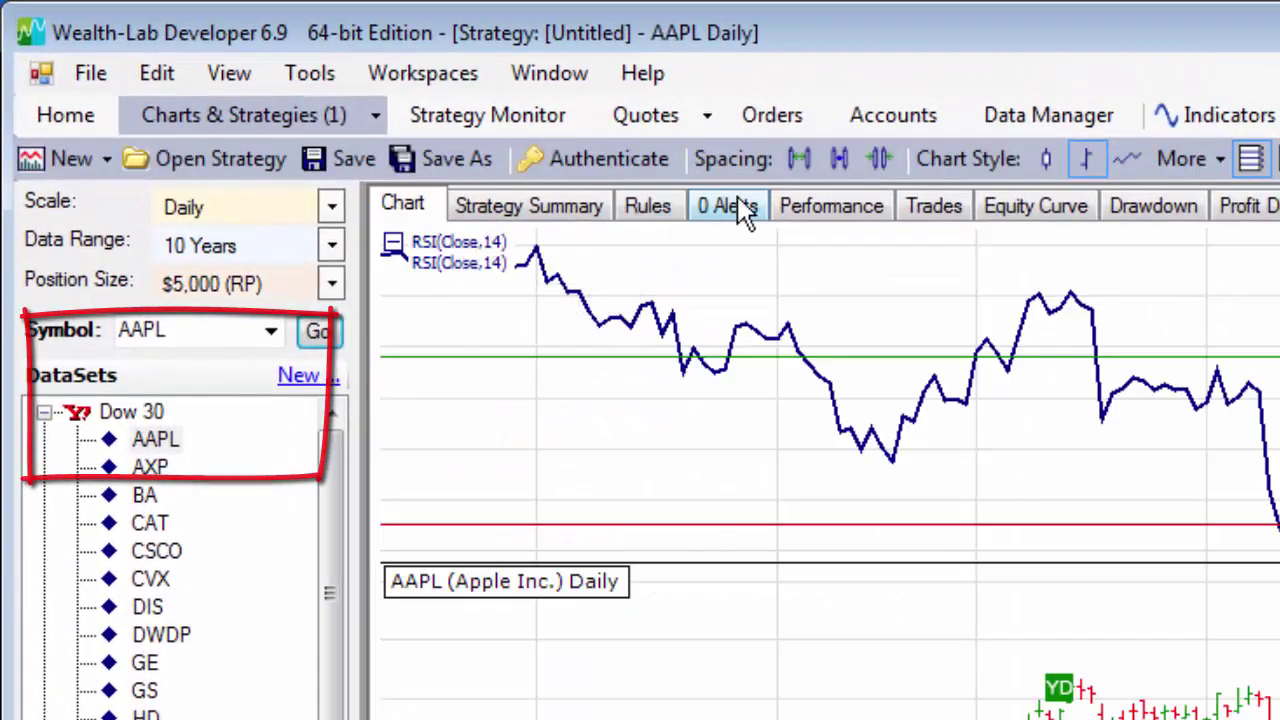
left_click(928, 207)
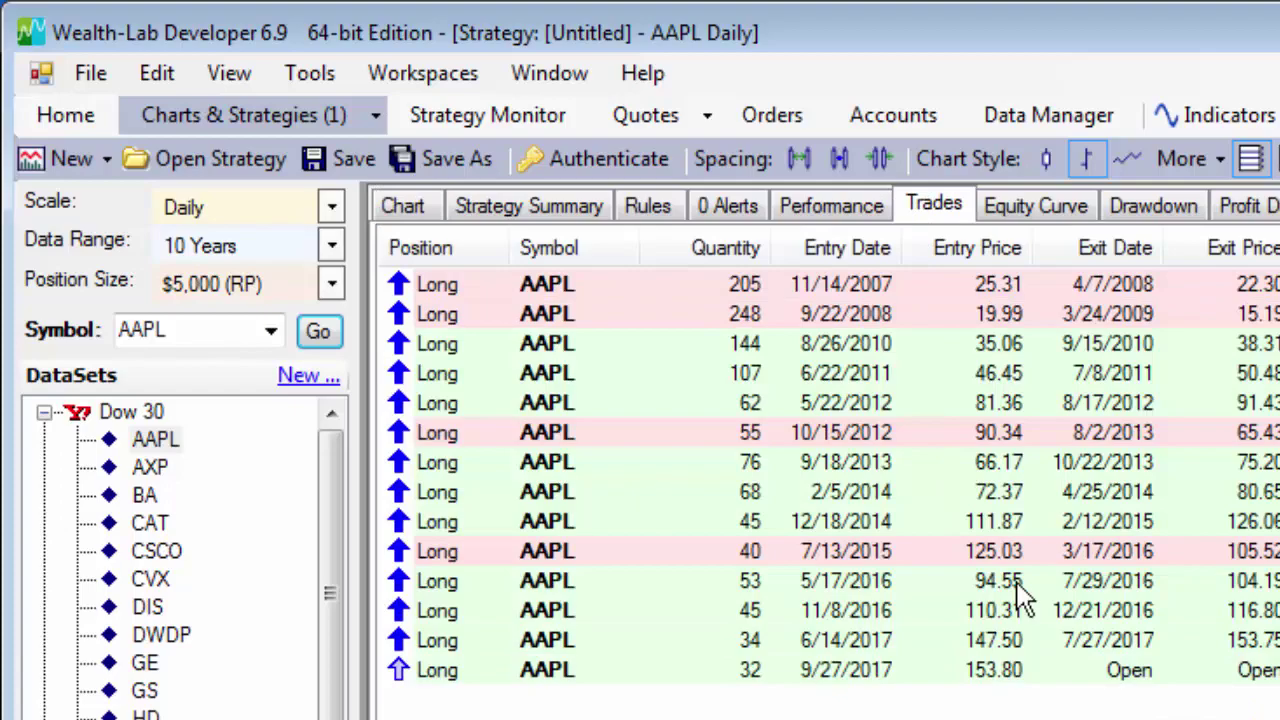
double_click(1070, 645)
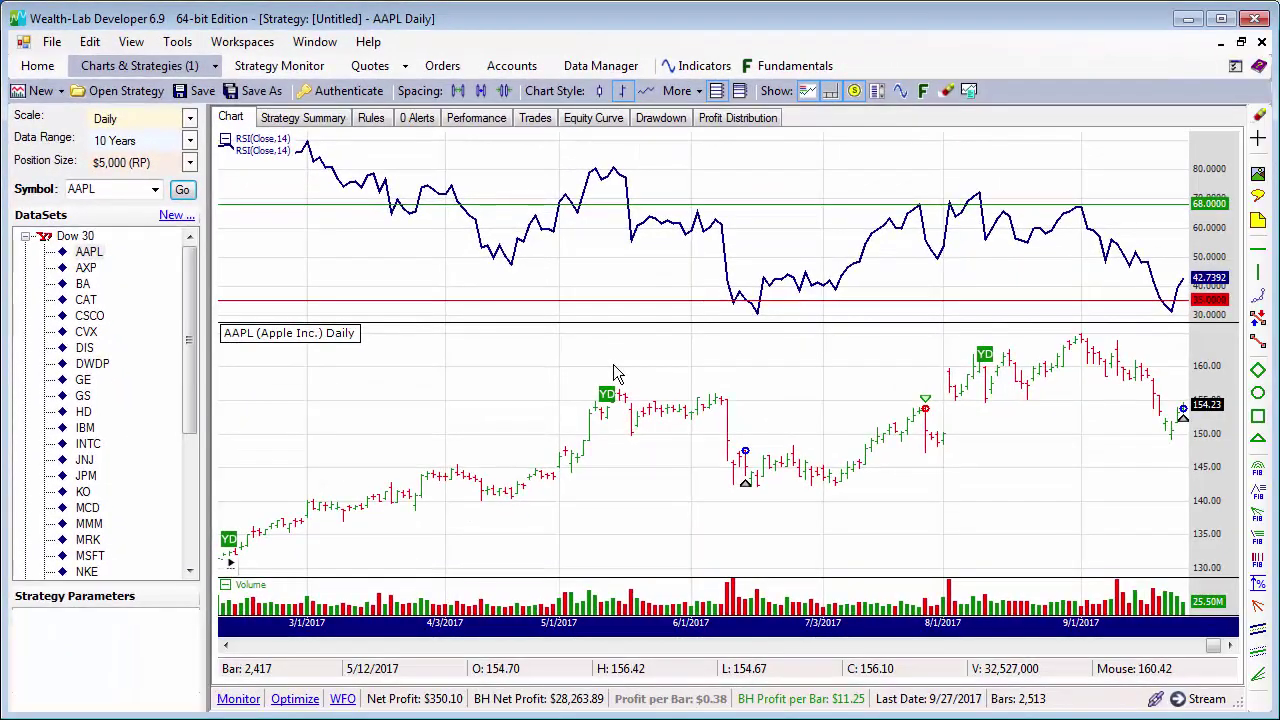
left_click(1258, 140)
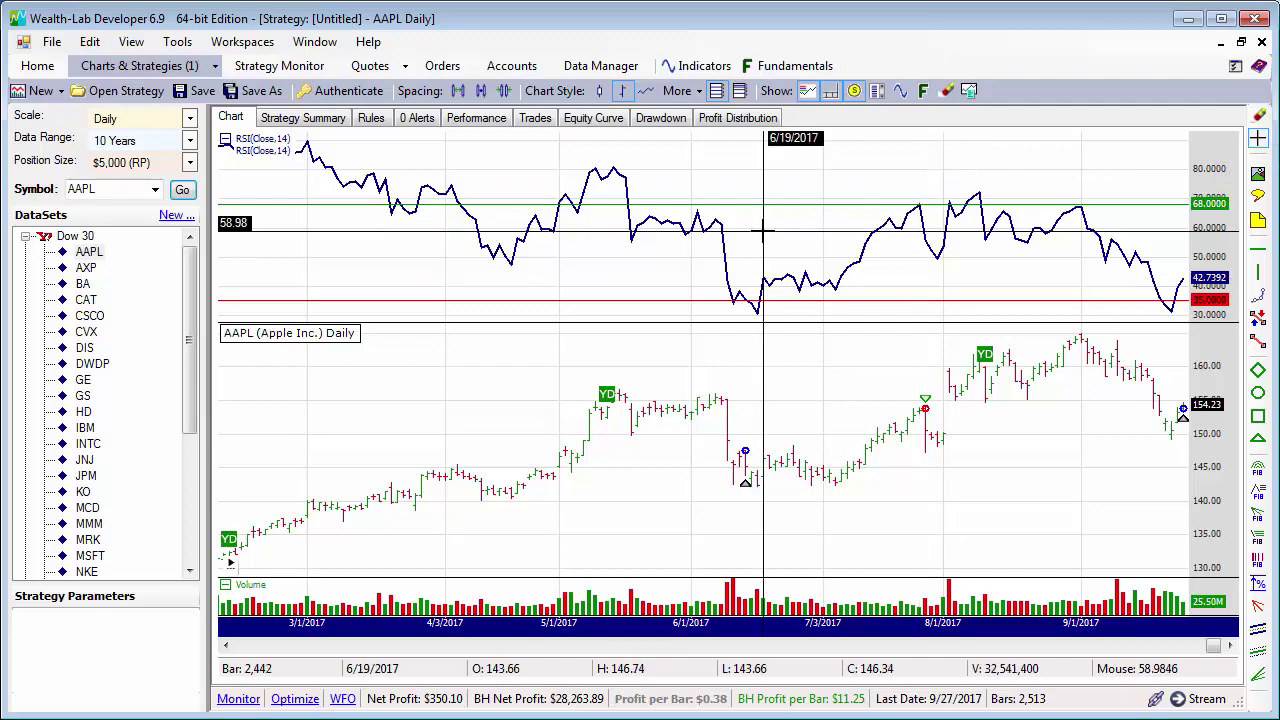
left_click(877, 91)
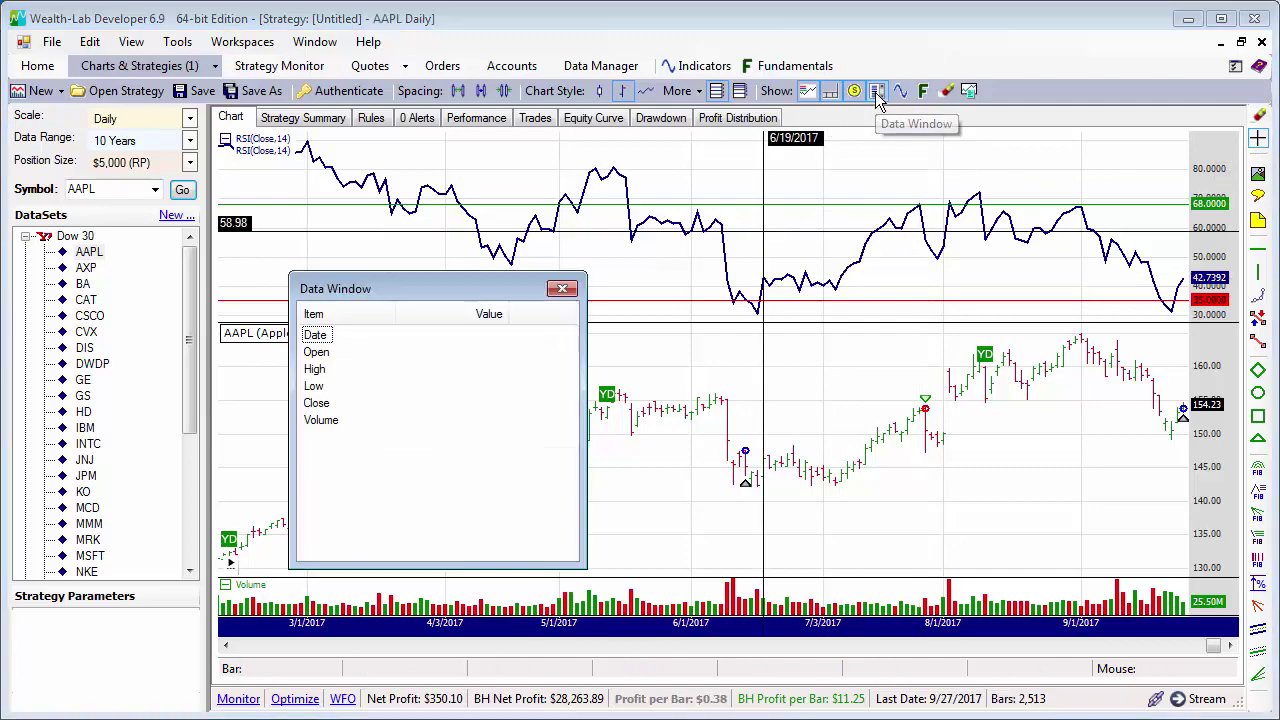
left_click_drag(486, 288, 548, 309)
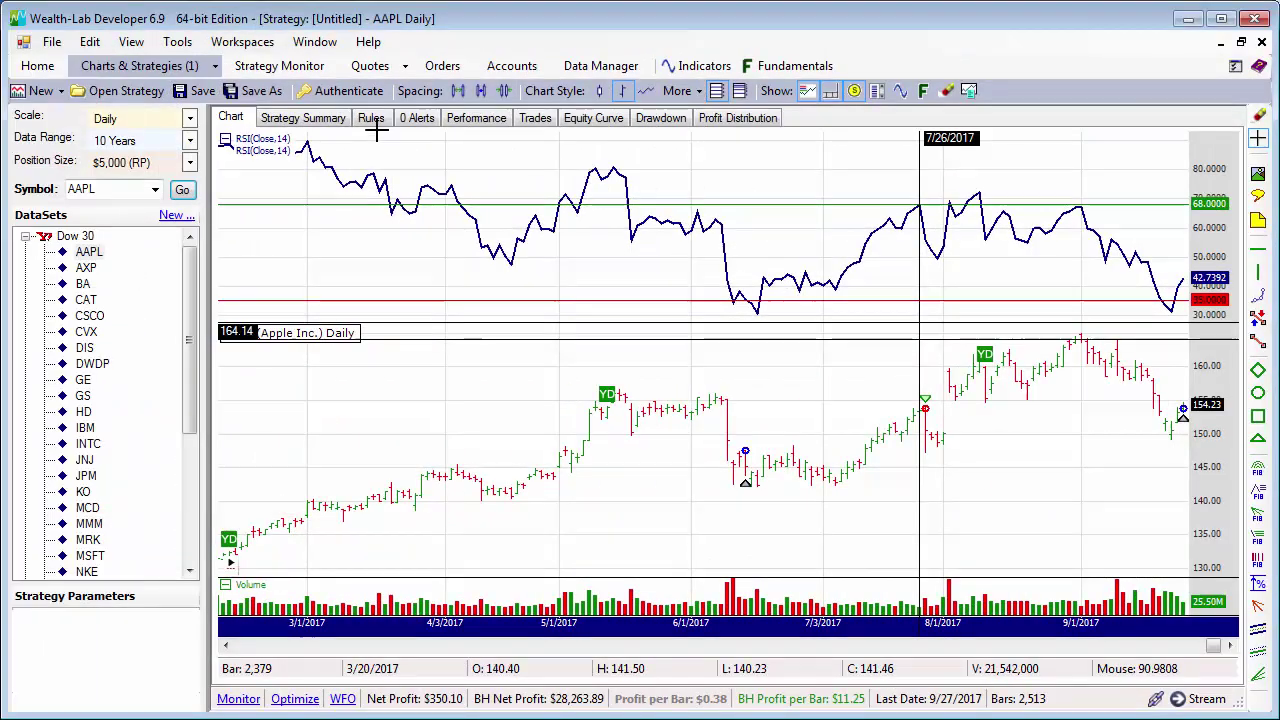
- Add 'Price is above Moving Average' (100-period SMA) under Buy at Market
left_click(371, 118)
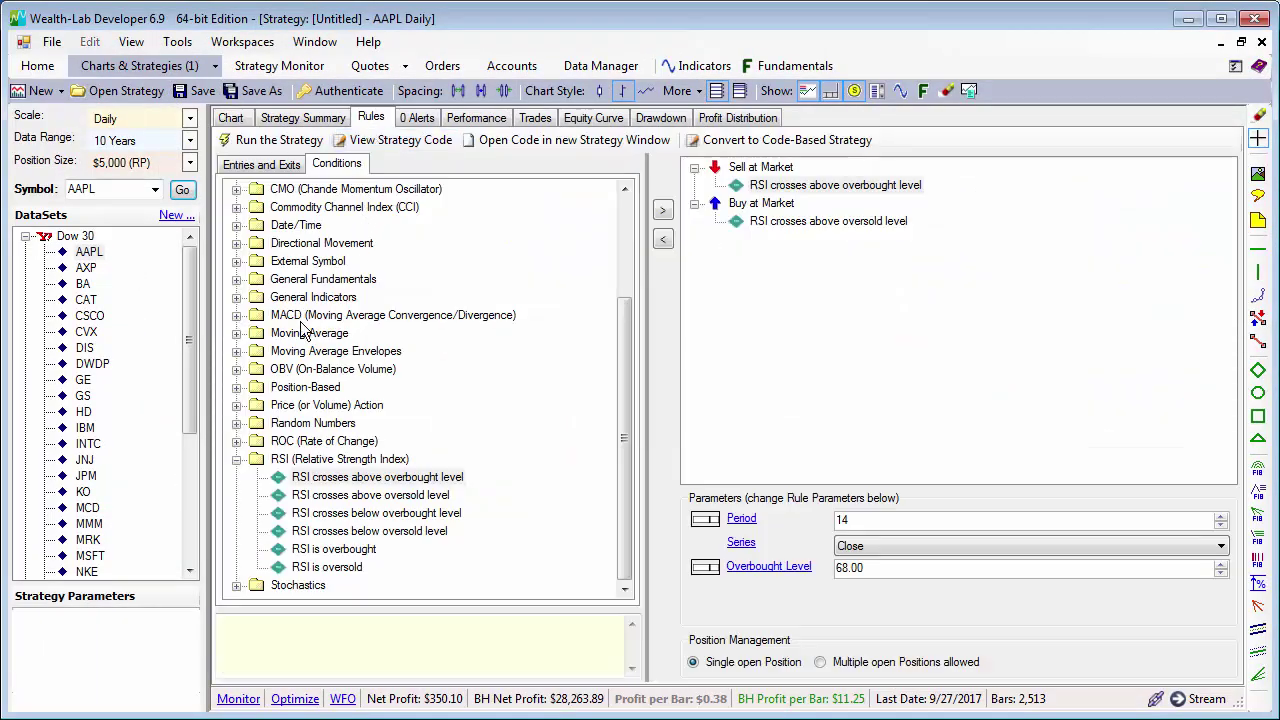
left_click(236, 334)
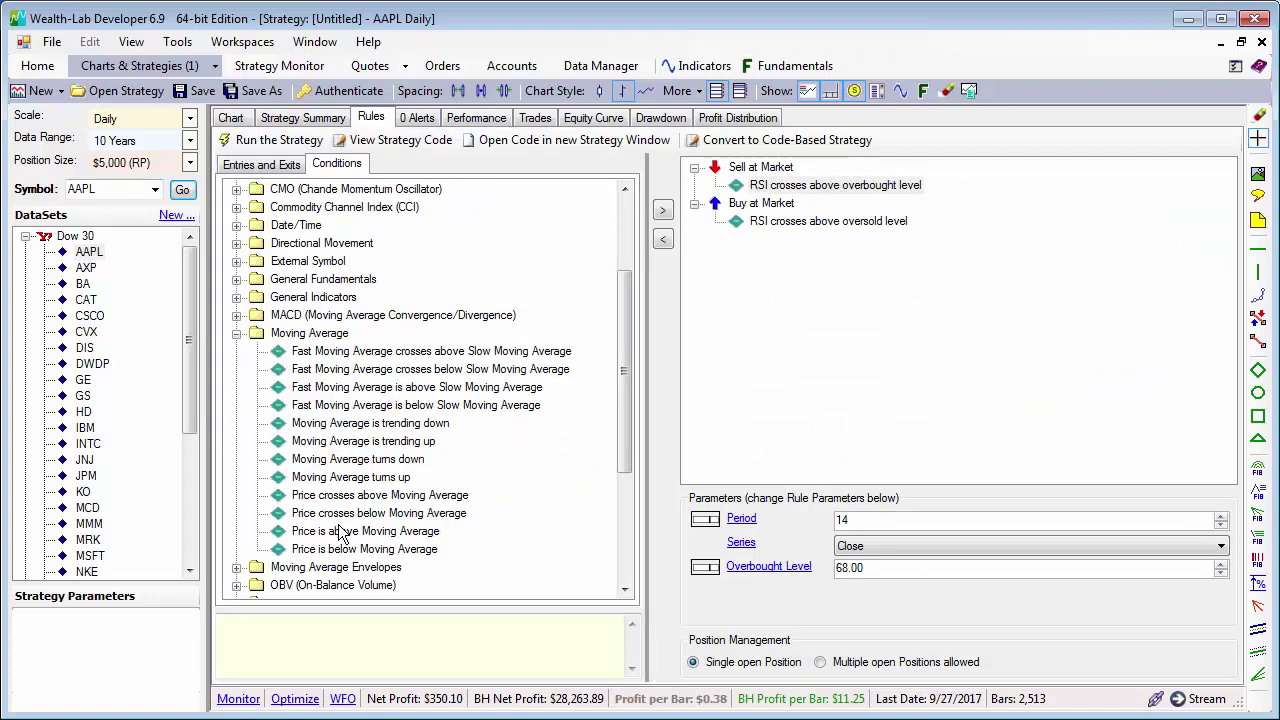
left_click_drag(343, 538, 745, 240)
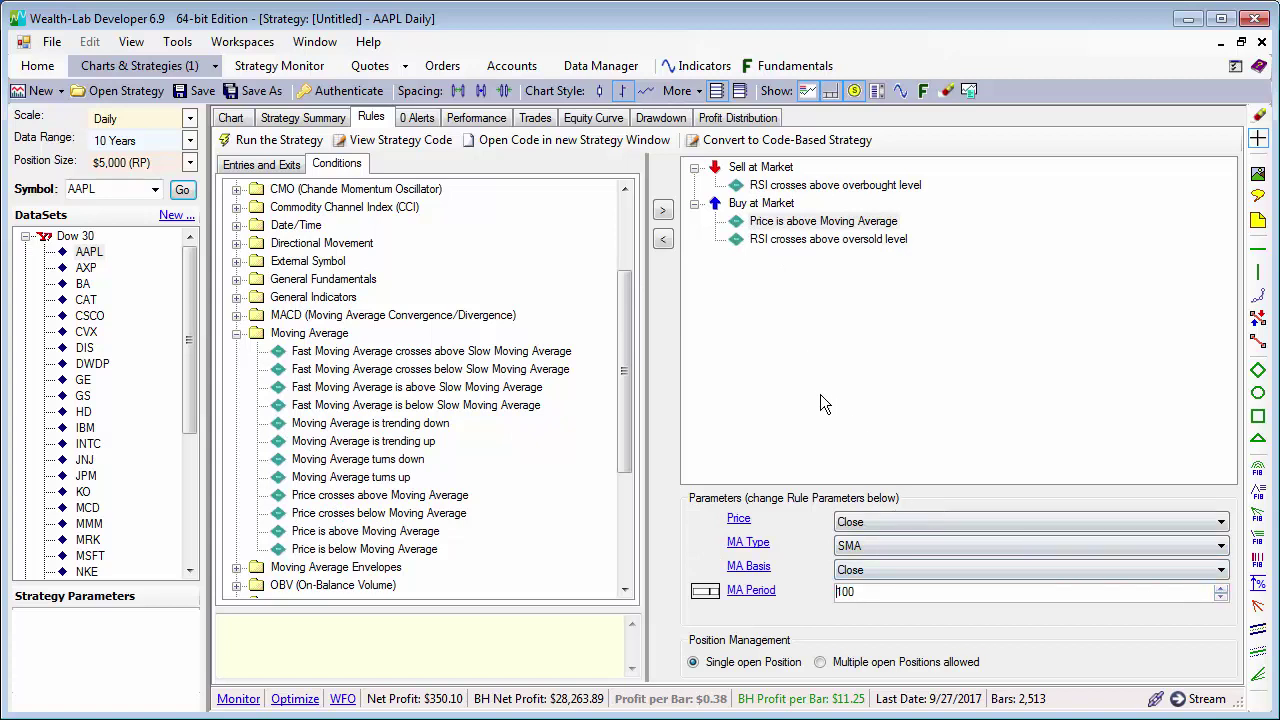
- Add 'Active Position is older than 5 bars' under Sell at Market
left_click(237, 335)
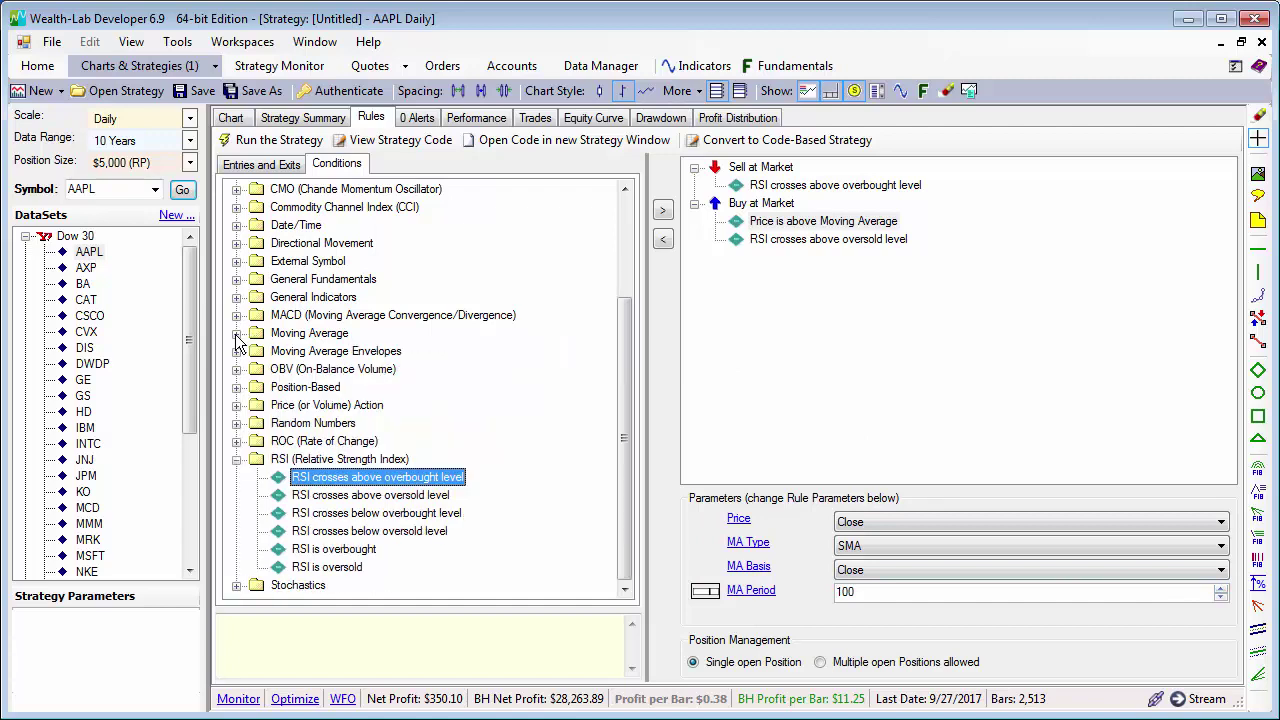
left_click(237, 387)
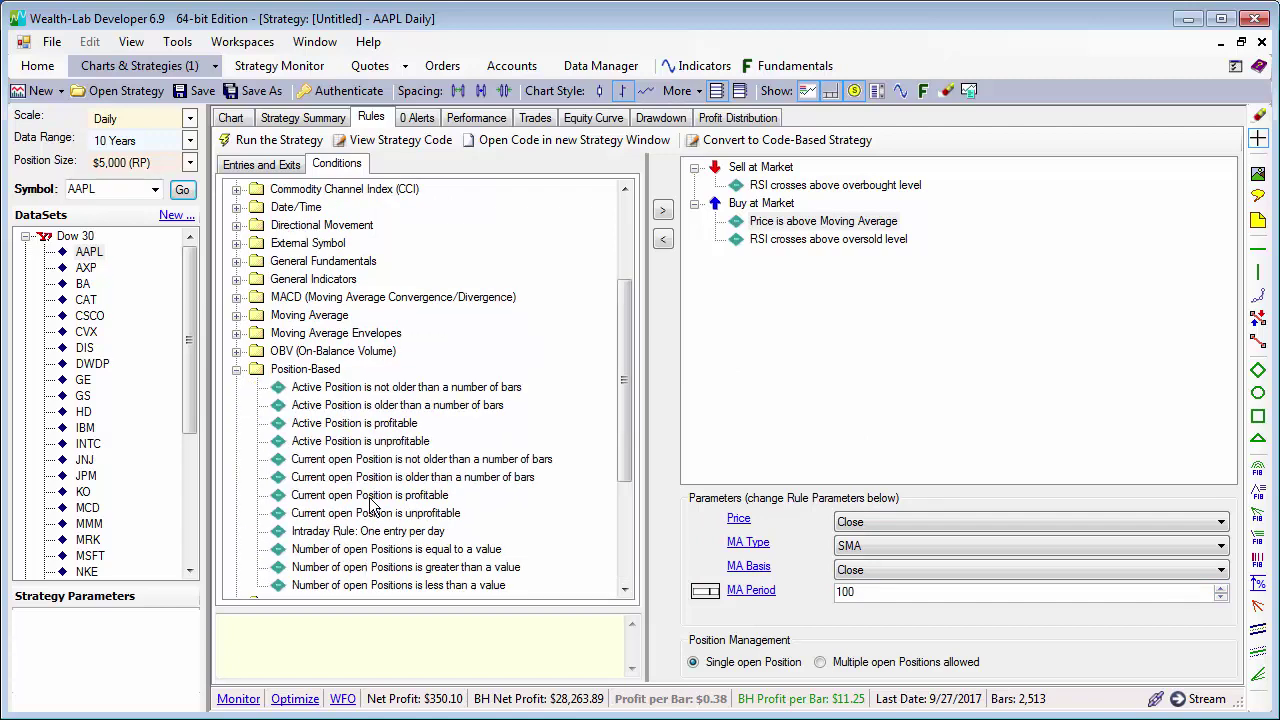
left_click_drag(365, 411, 762, 190)
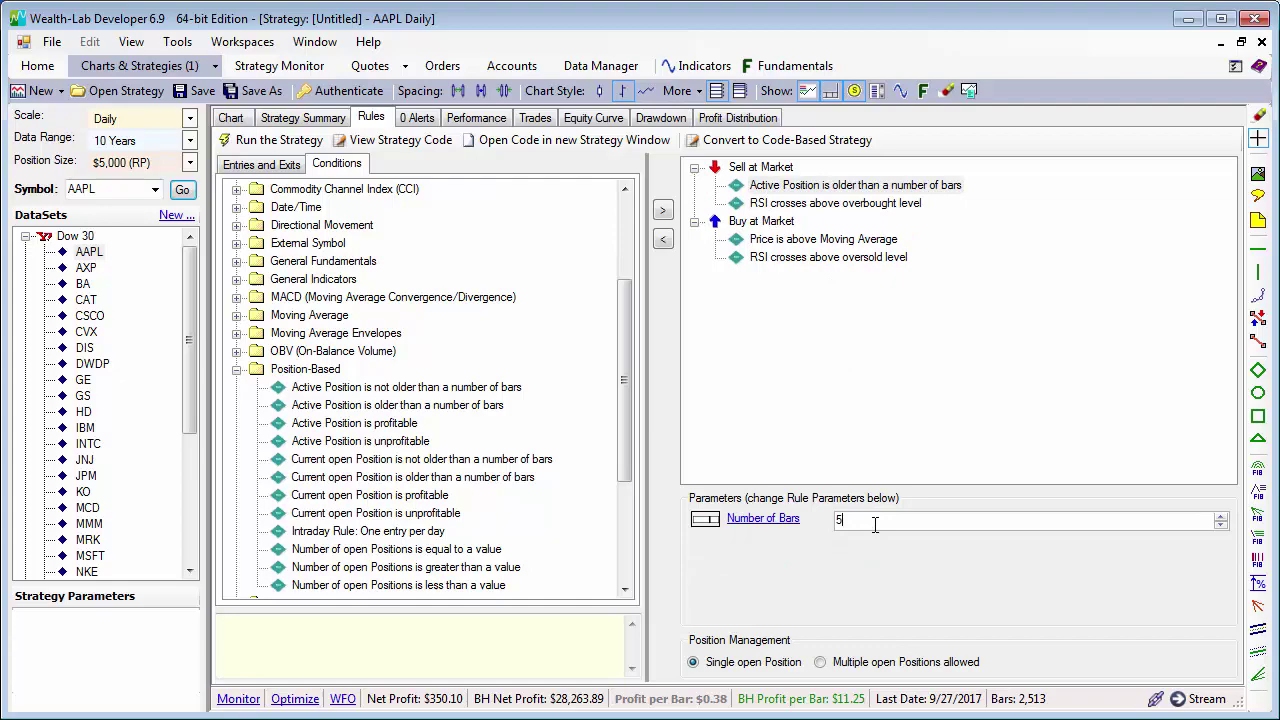
- Insert an OR Divider between the two sell conditions and run the strategy
scroll(520, 220, "up", 3)
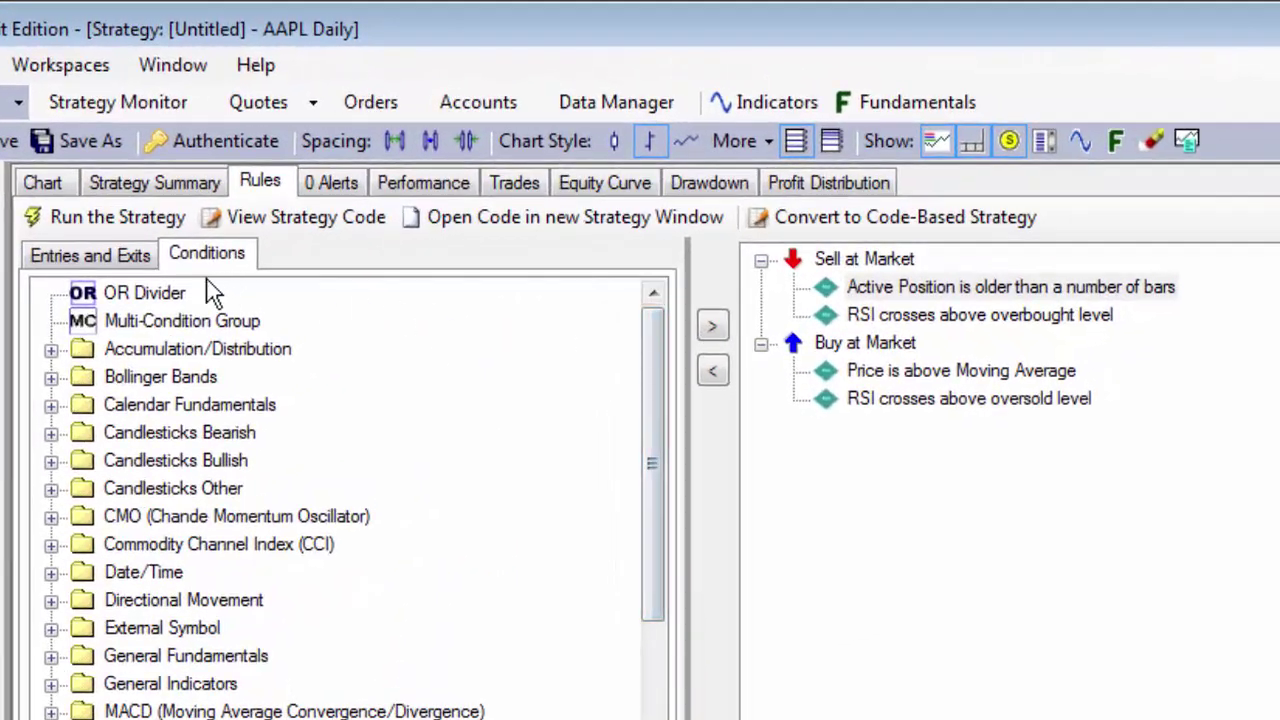
left_click_drag(160, 292, 887, 314)
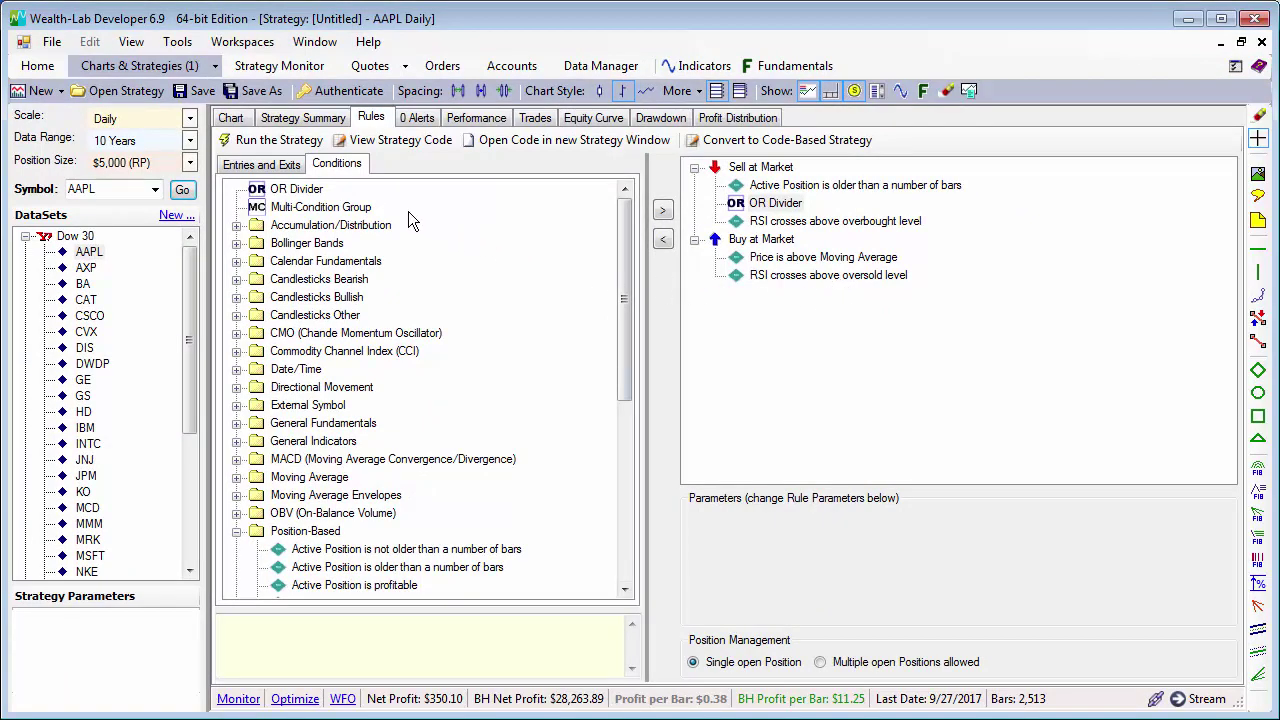
left_click(281, 139)
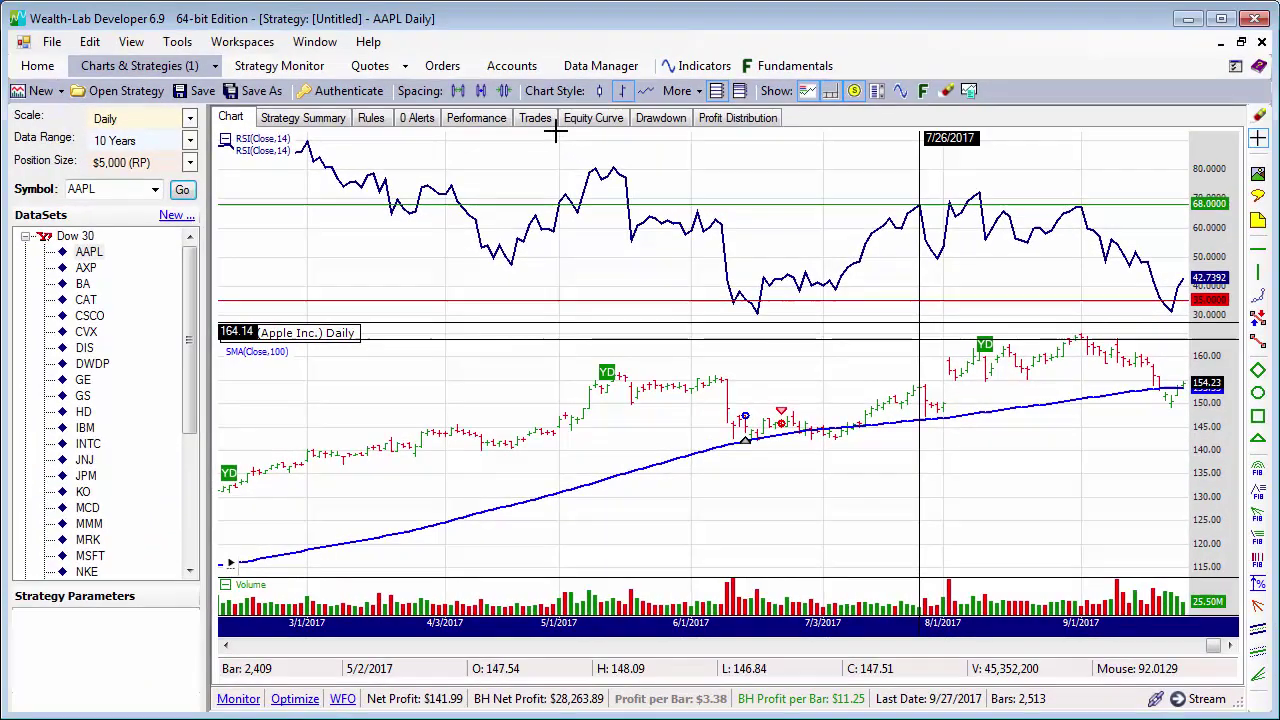
- List the backtest trades and jump to the December 2014 and June 2017 trades on the chart
left_click(537, 118)
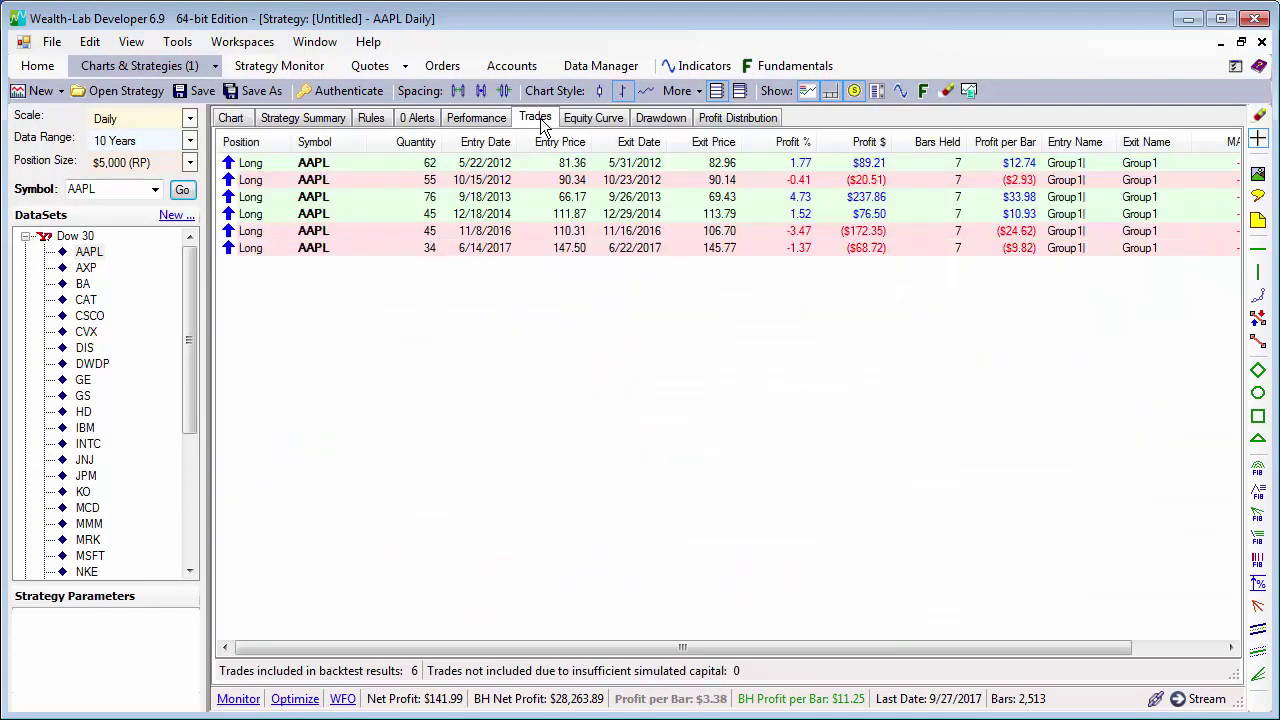
double_click(590, 214)
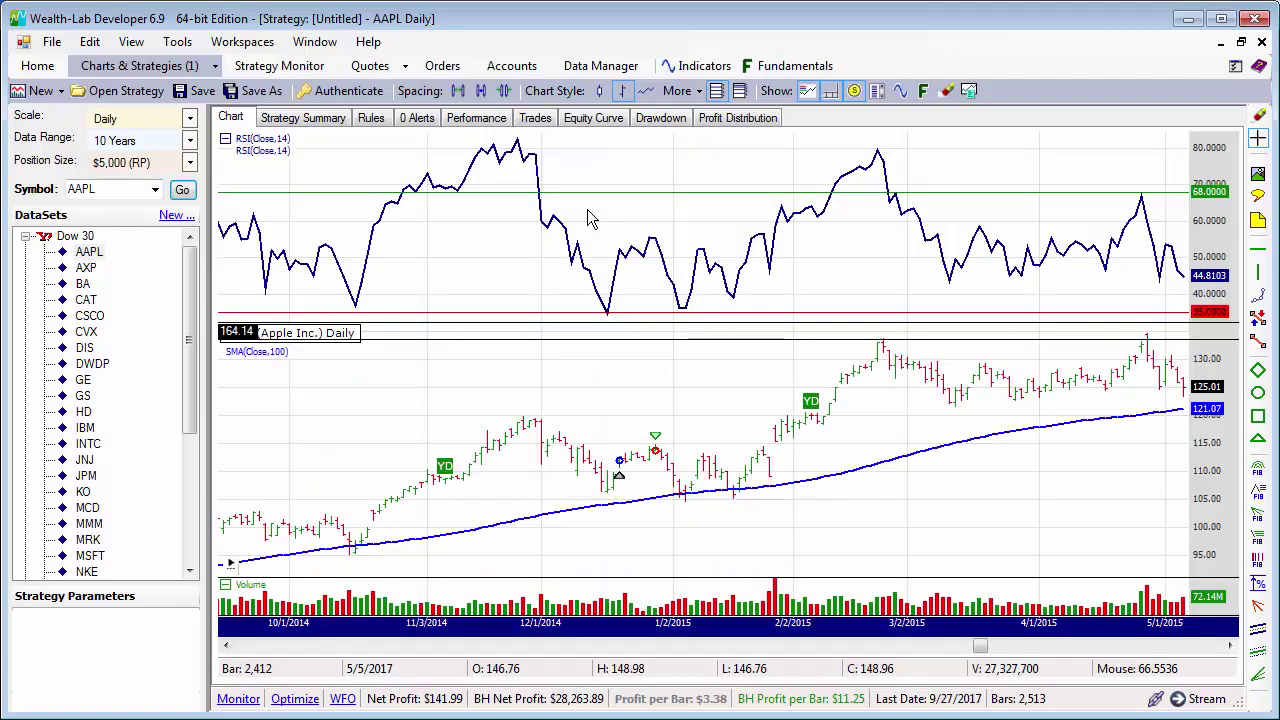
left_click(537, 118)
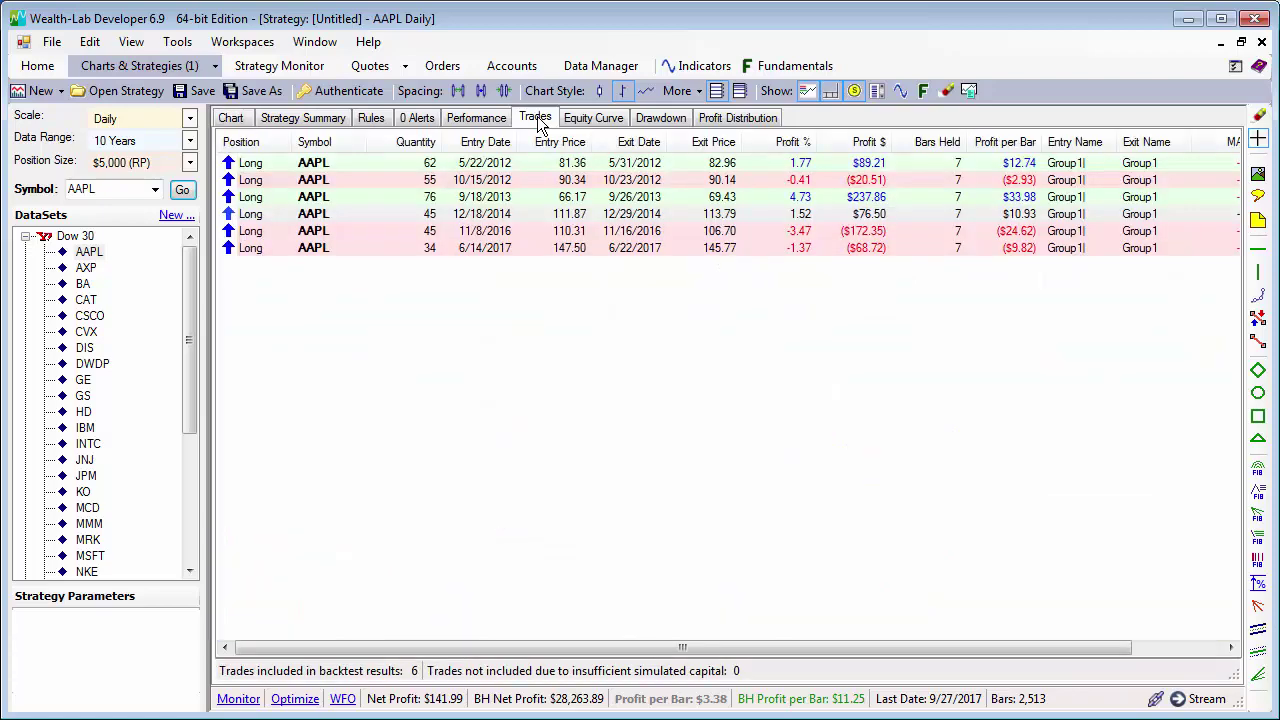
double_click(633, 247)
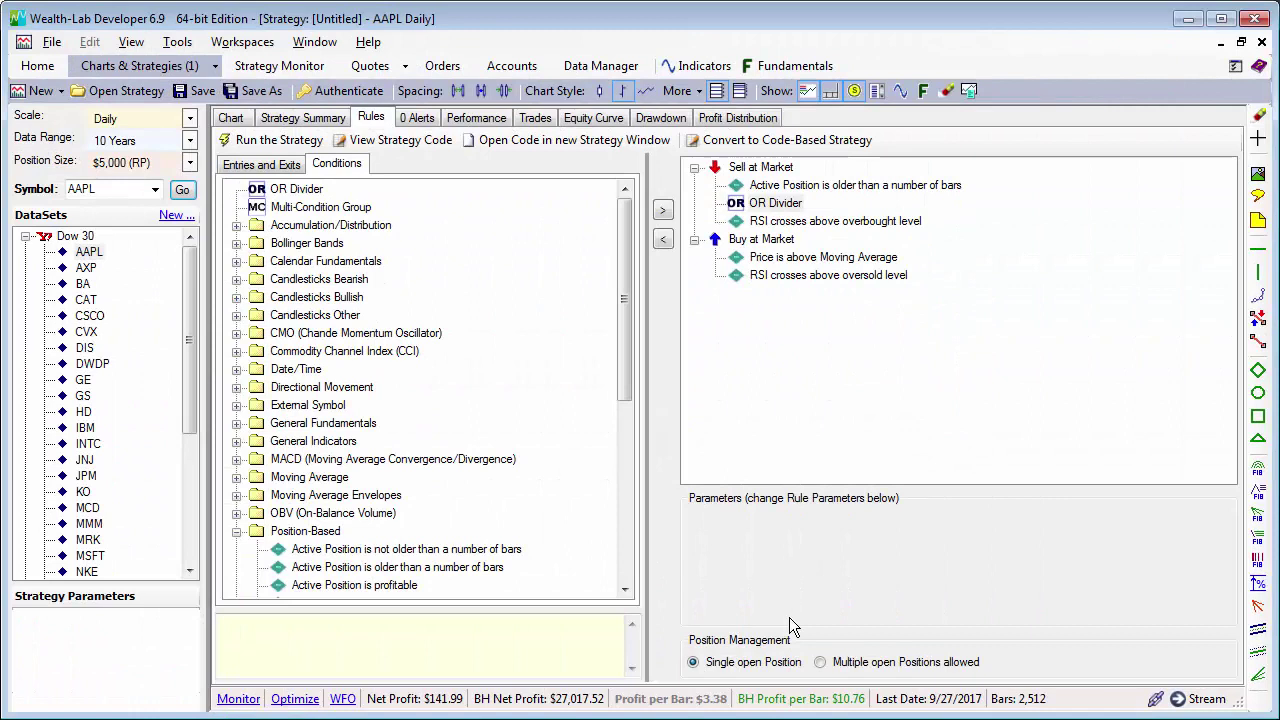
- Switch to Multiple open Positions allowed, rerun, and inspect the stacked June 2017 buys
left_click(820, 663)
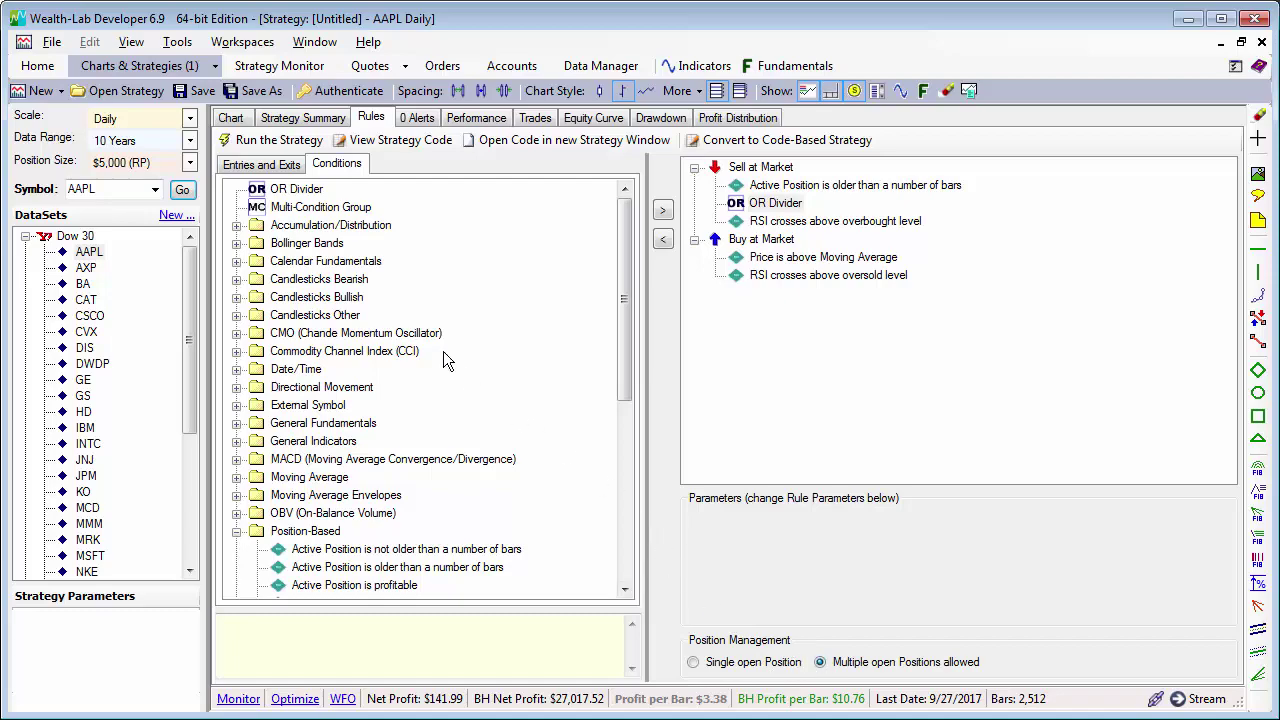
left_click(300, 140)
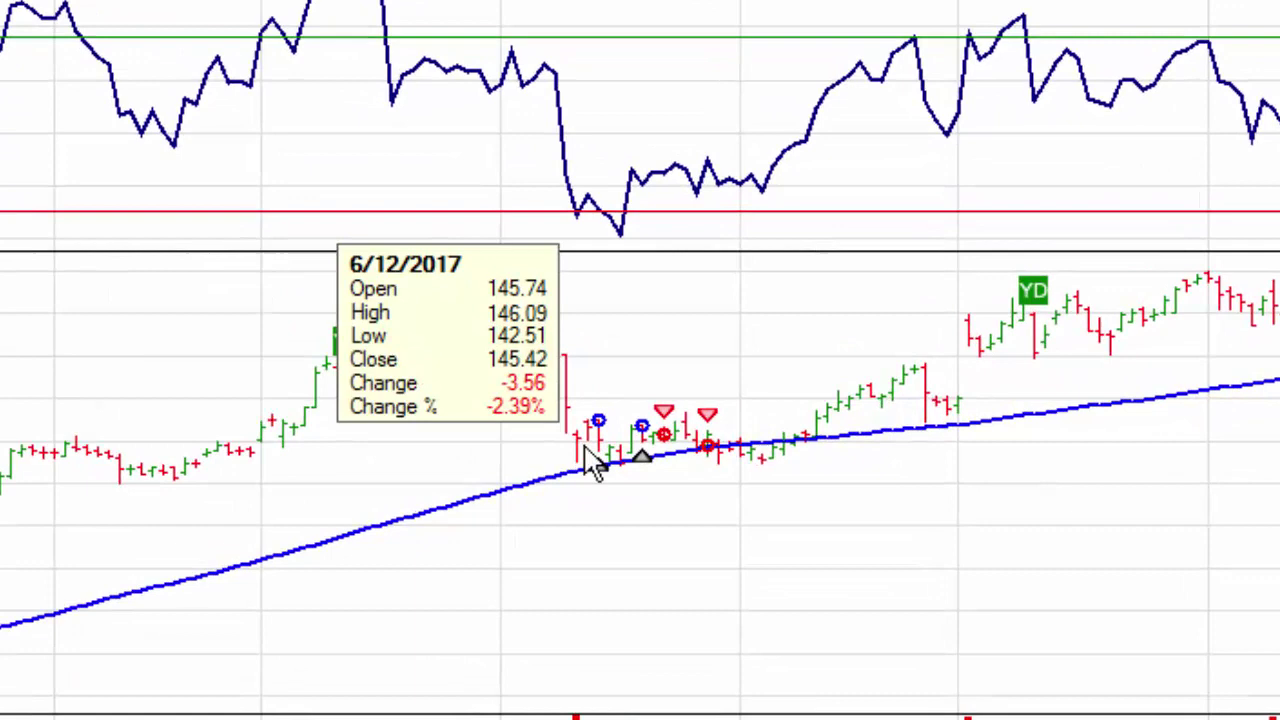
mouse_move(598, 476)
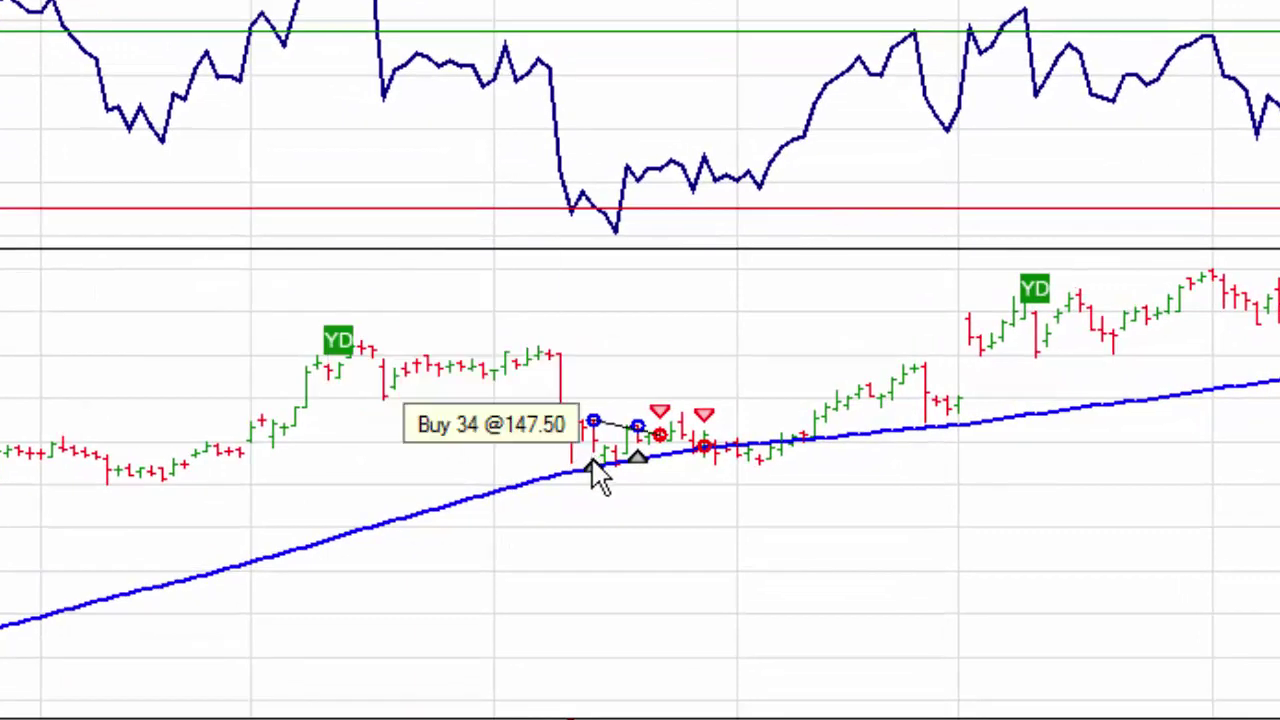
mouse_move(640, 470)
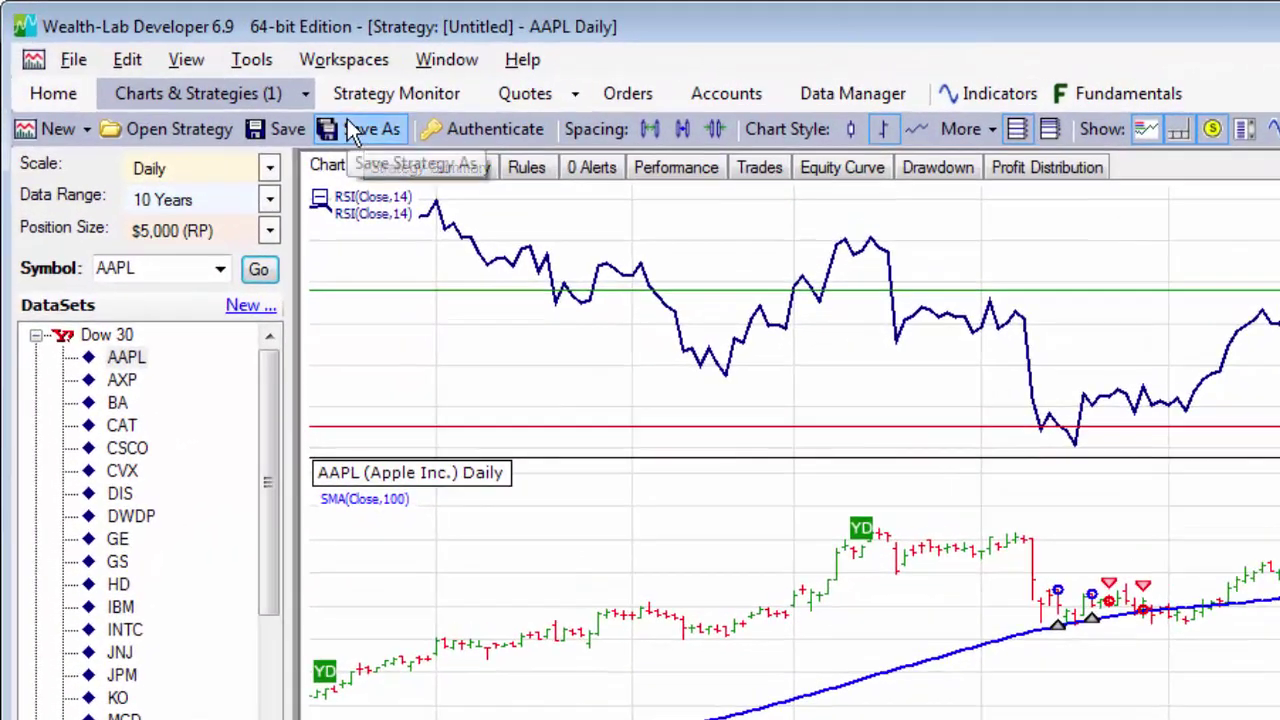
- Save the strategy as 'My First Strategy' and return to its Rules view
left_click(350, 128)
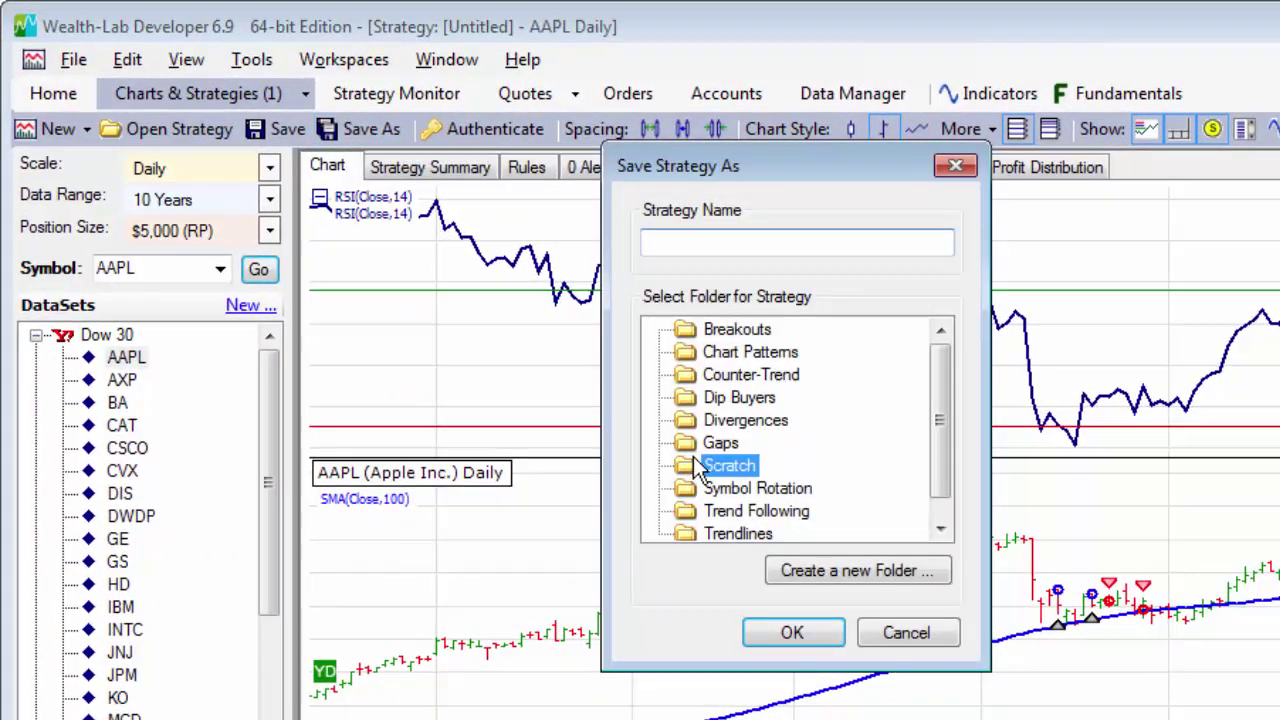
left_click(697, 240)
type("My ")
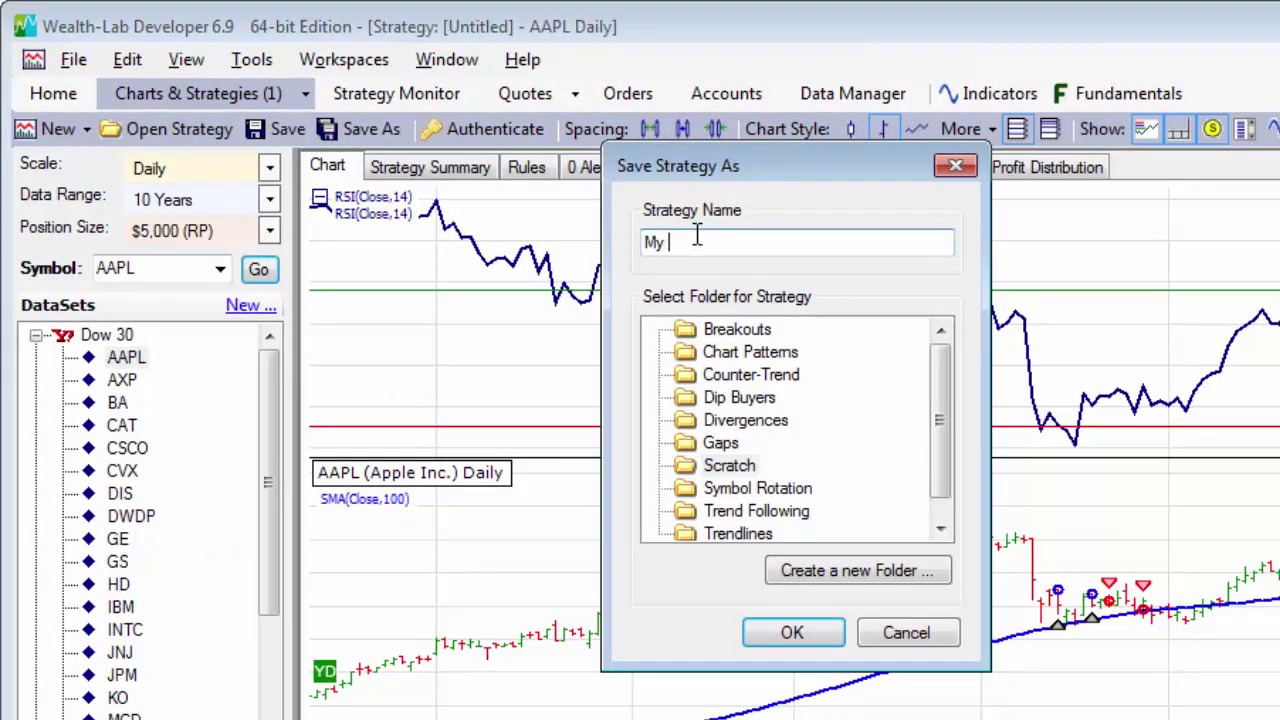
type("First Strategy")
key("Return")
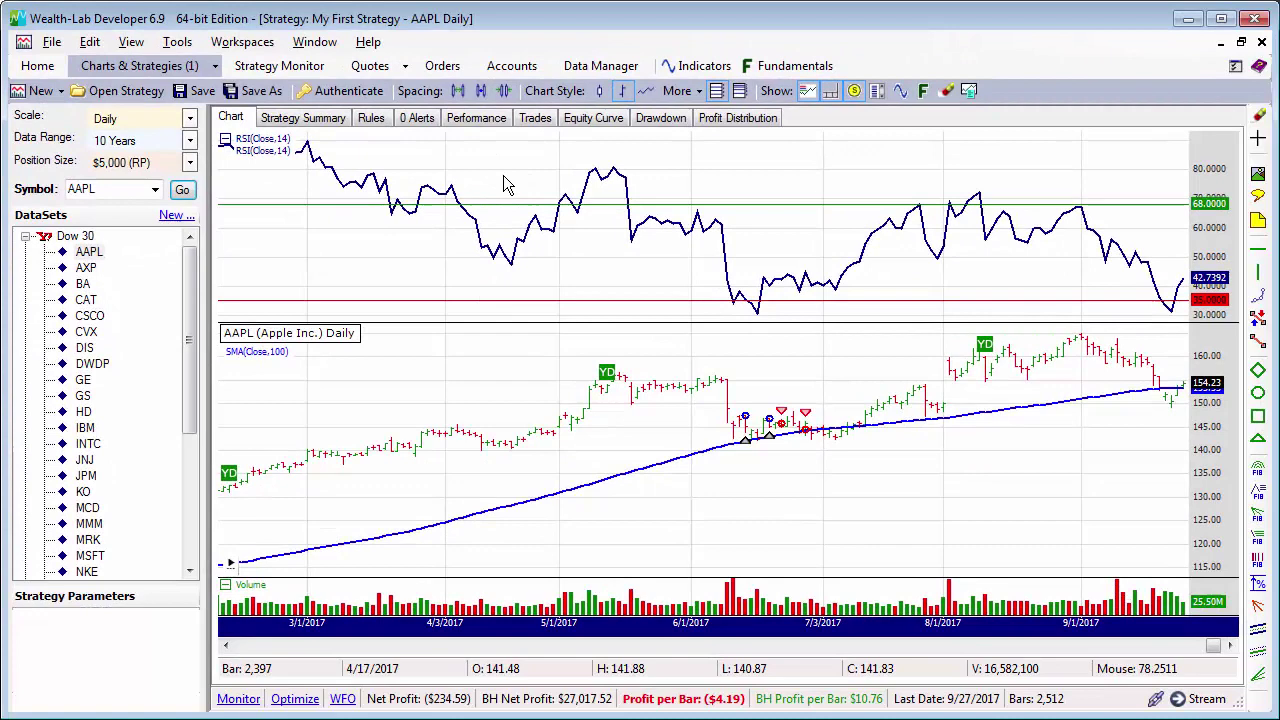
left_click(371, 118)
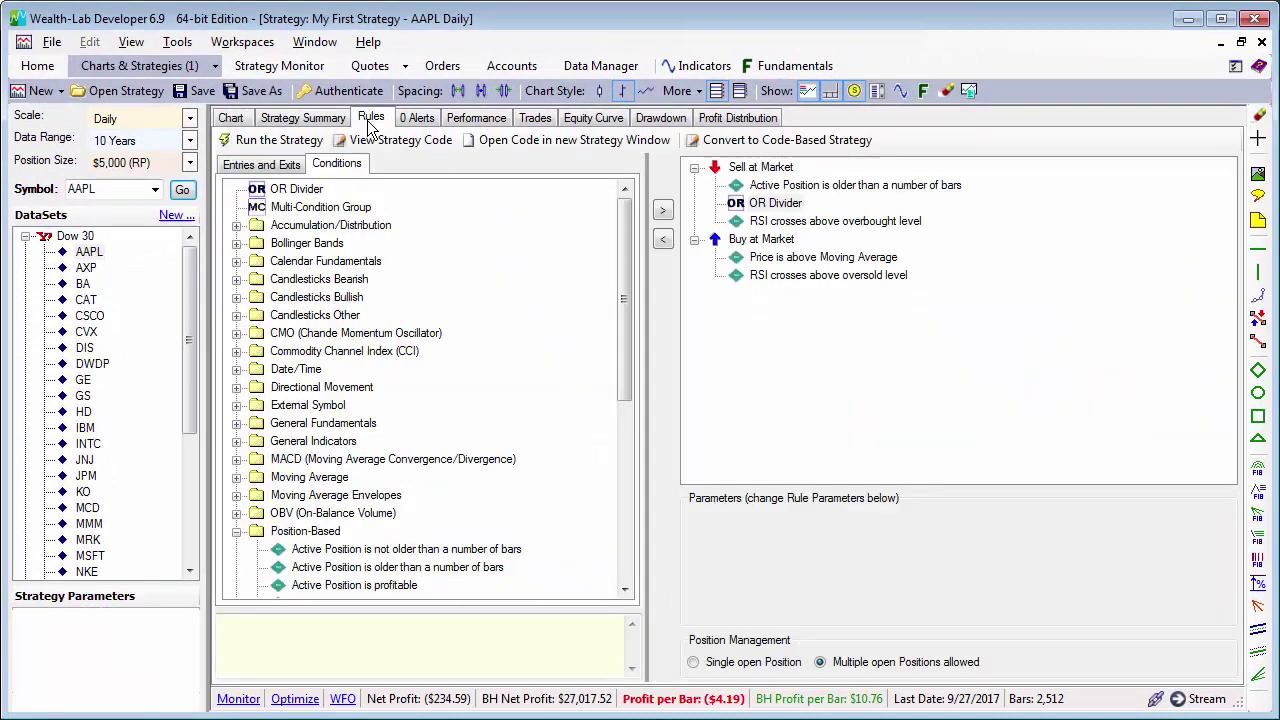